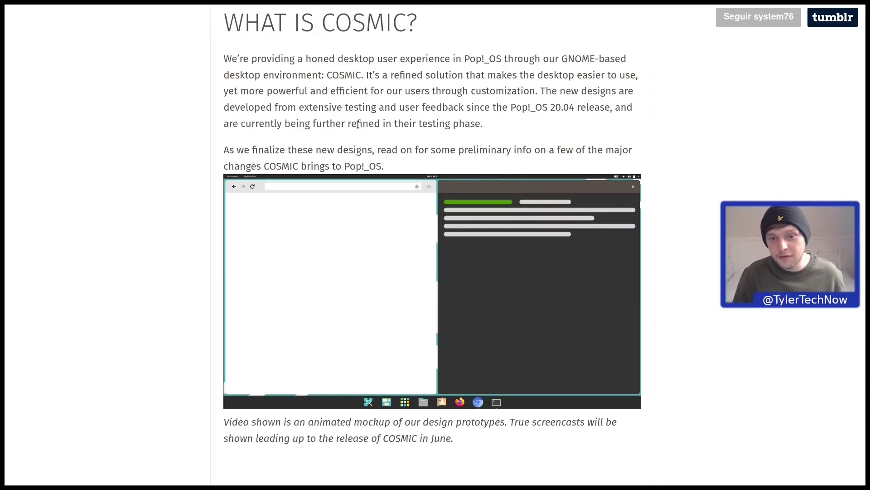
- Scroll the blog post past 'Workspaces and Applications' down to 'The Super Key' section
scroll(359, 132, down, 9)
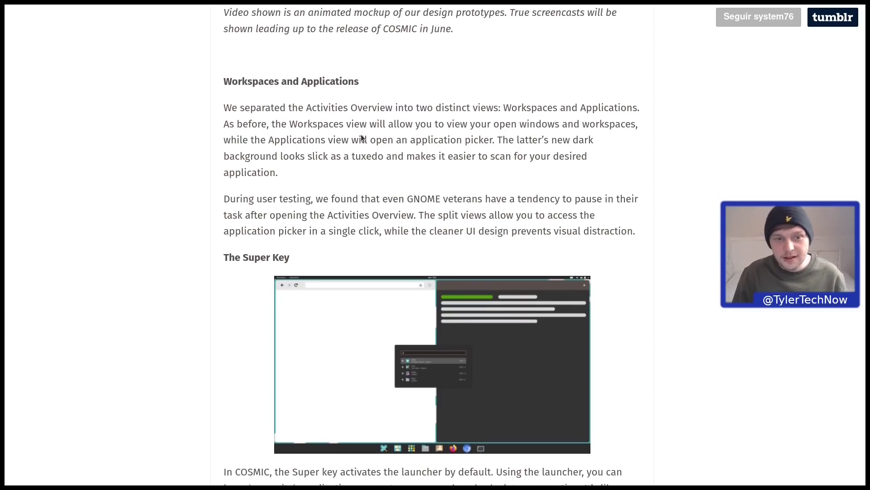
scroll(361, 137, down, 2)
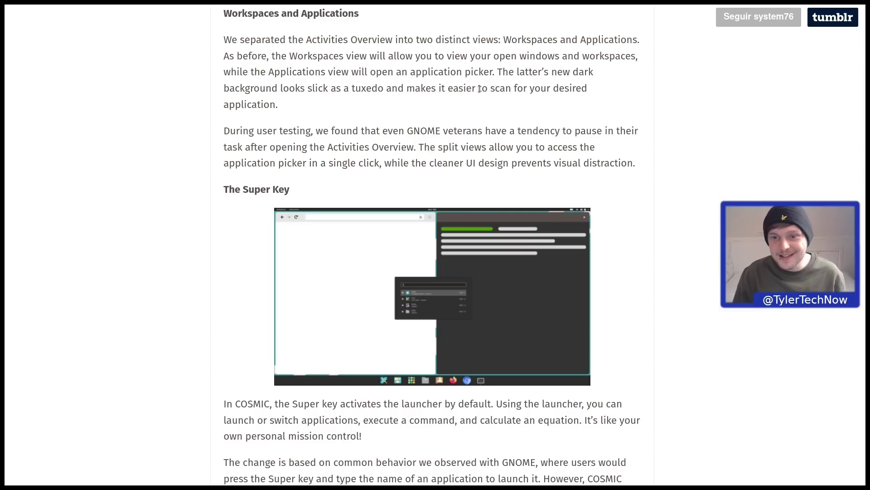
- Scroll down to the 'A Dock' heading and its Settings > Dock screenshot
scroll(295, 96, down, 7)
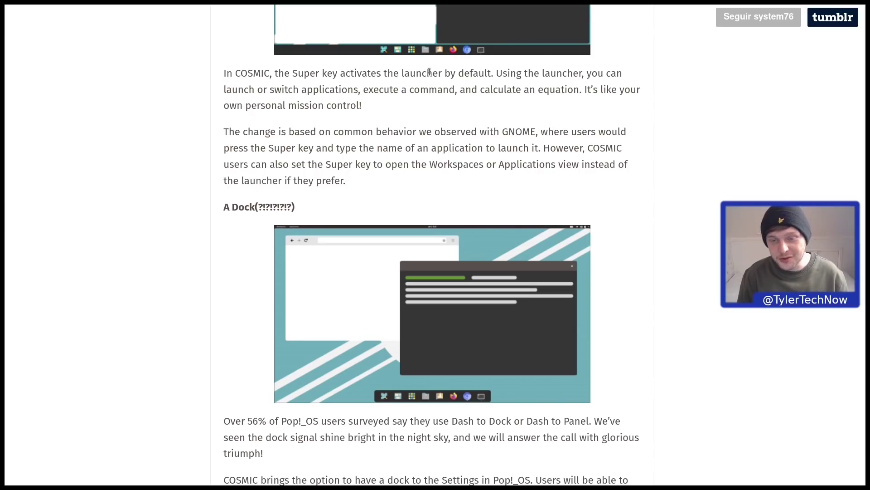
scroll(494, 95, down, 5)
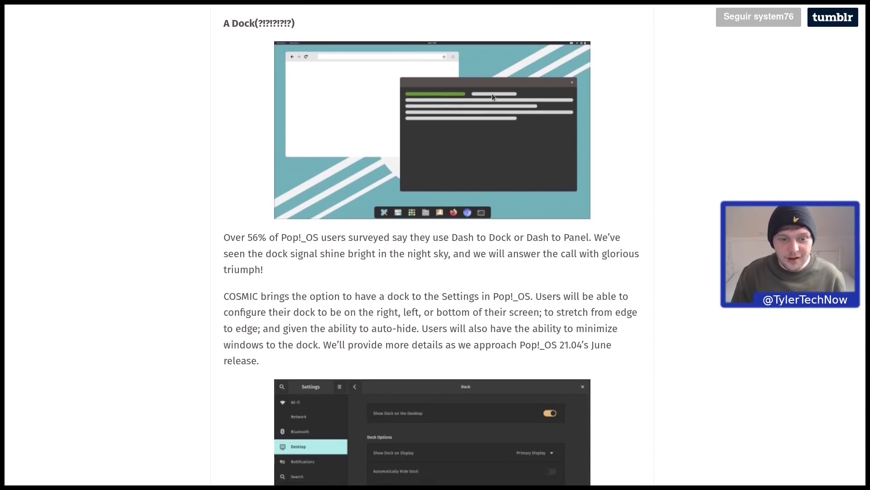
scroll(493, 97, down, 2)
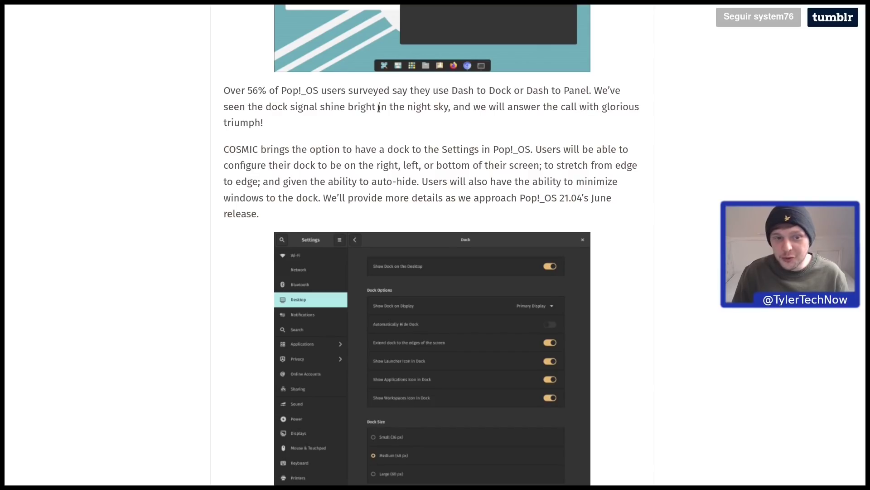
scroll(283, 110, down, 2)
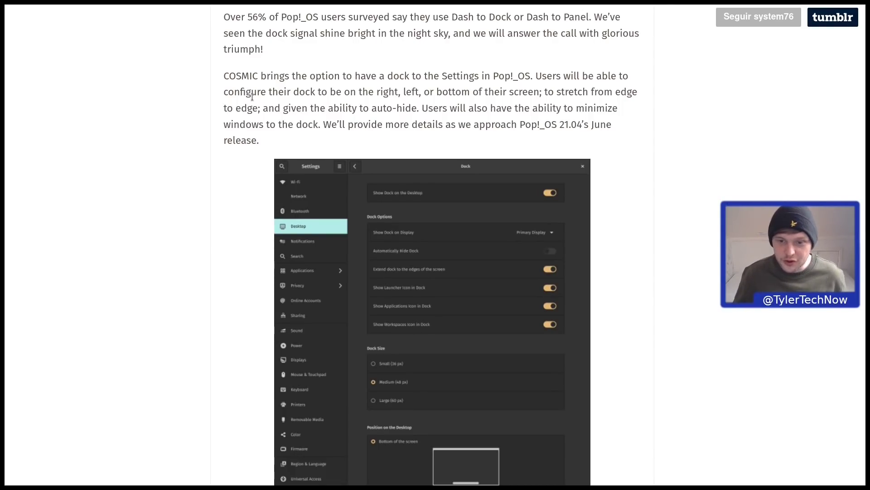
scroll(296, 174, down, 4)
- Scroll through 'Two Workflows' and 'Enter the Test Chamber' to the post's hashtags and notes
scroll(297, 172, down, 8)
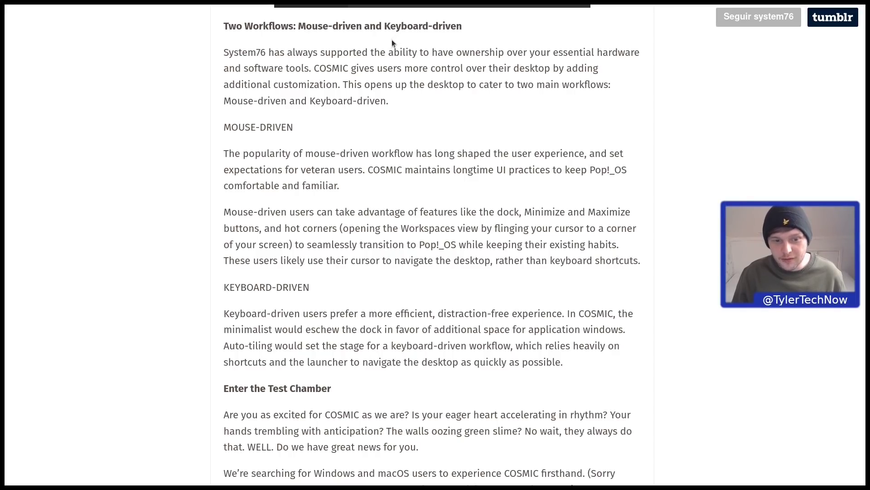
scroll(389, 43, down, 1)
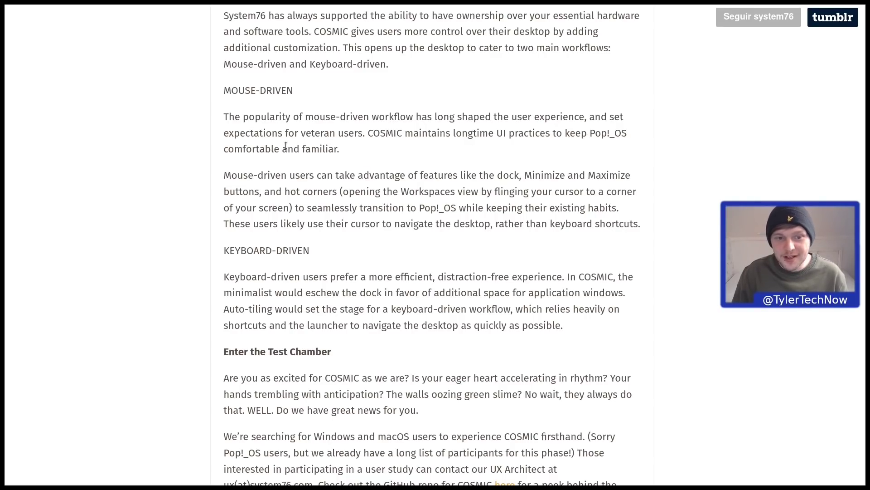
scroll(312, 120, down, 2)
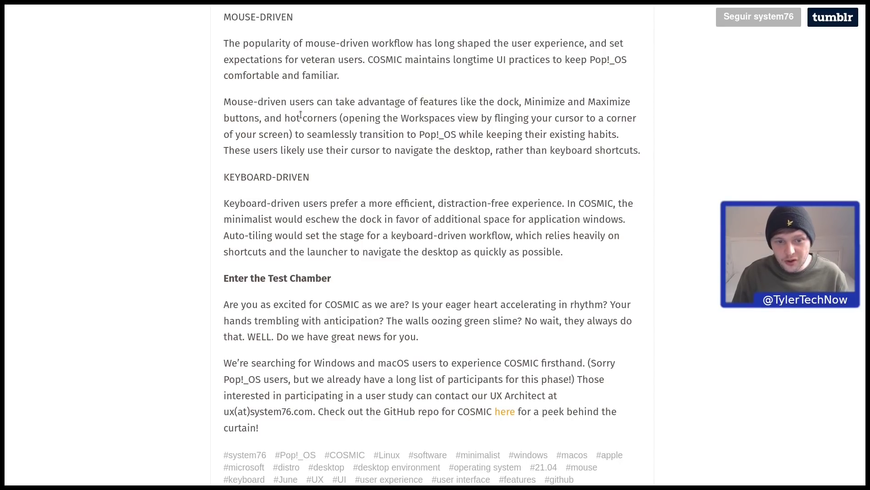
scroll(292, 117, down, 2)
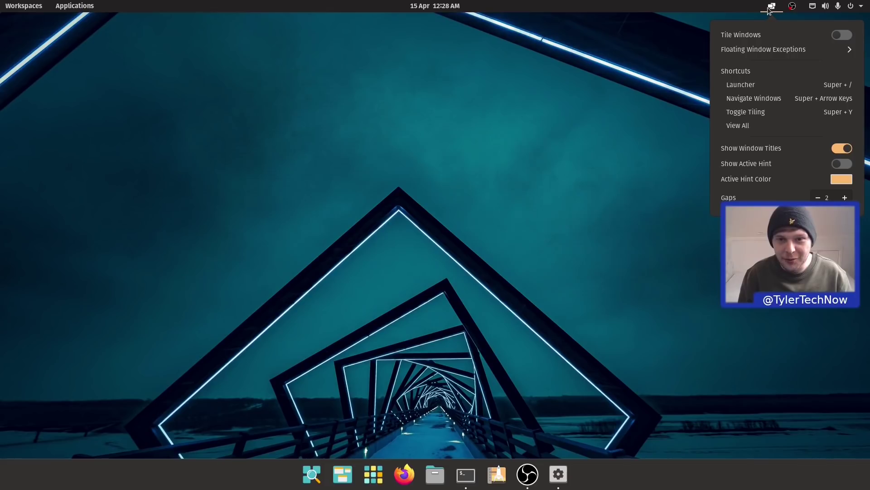
- Dismiss the tiling options popover, leaving the bare desktop wallpaper
click(385, 169)
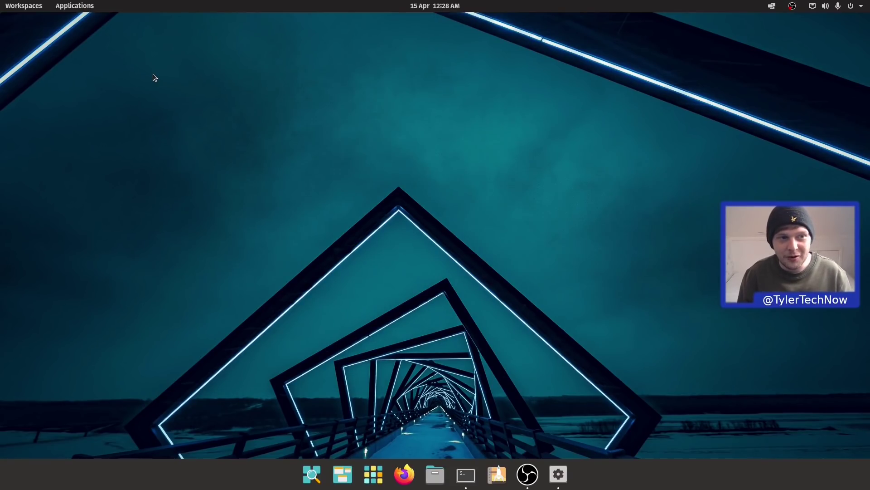
- In the Workspaces overview, move the terminal window onto the second workspace and switch there
click(21, 4)
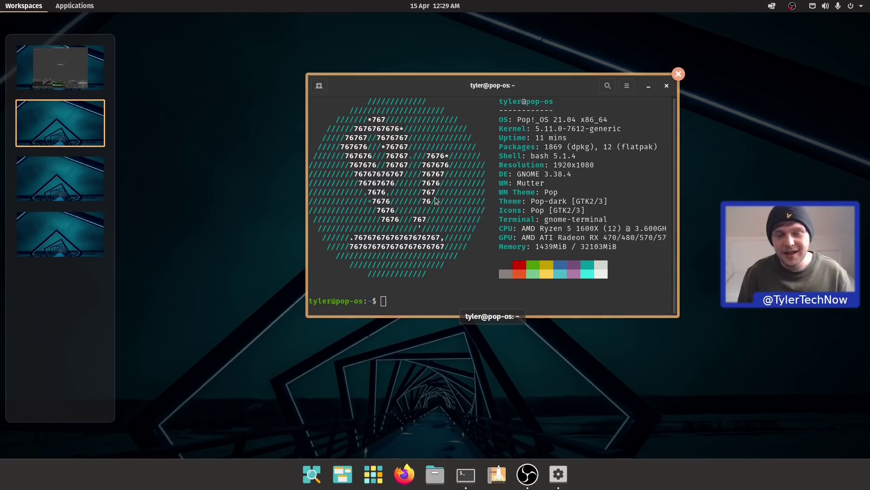
drag(434, 197, 42, 180)
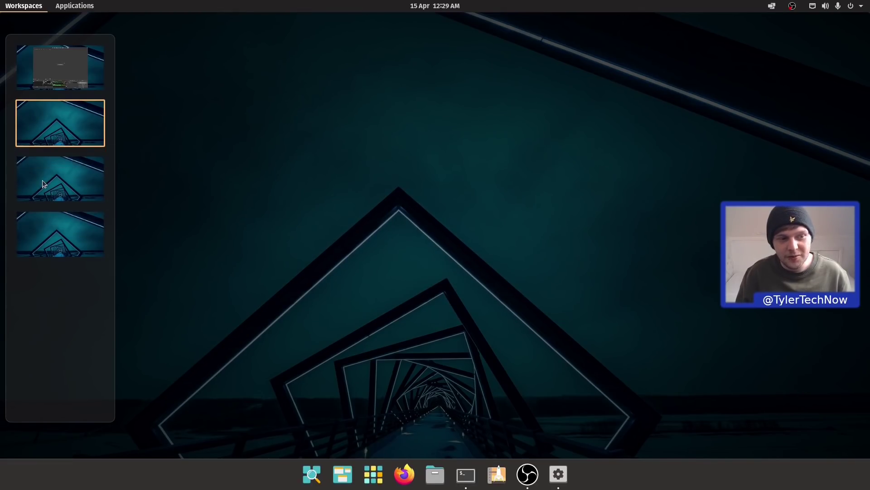
click(70, 125)
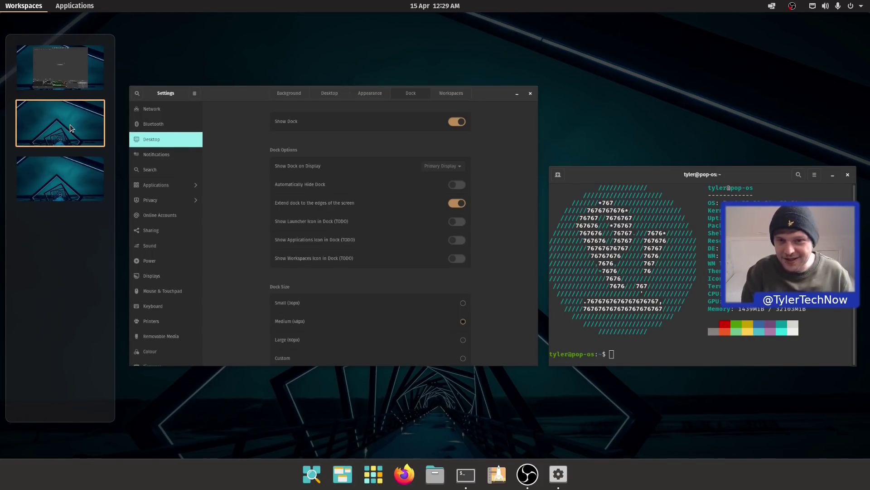
- Search applications for 'fire', then bring up the full Applications grid from the top bar
key(super+a)
text(fire)
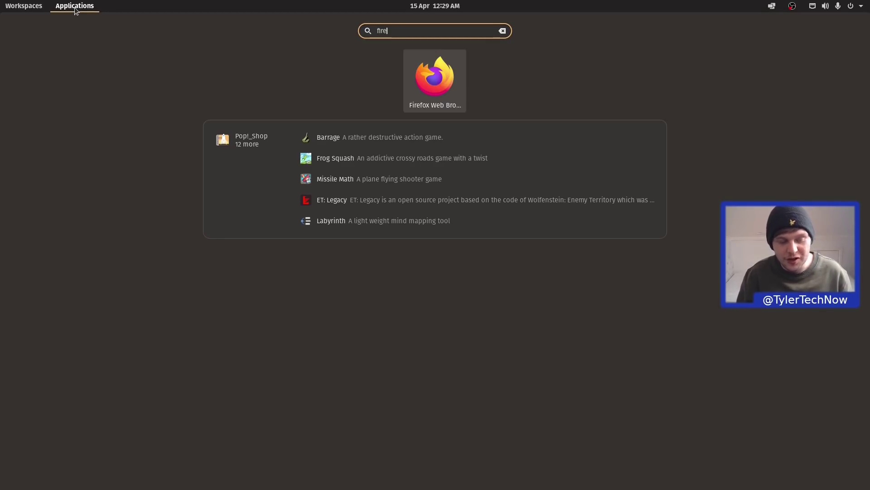
key(super)
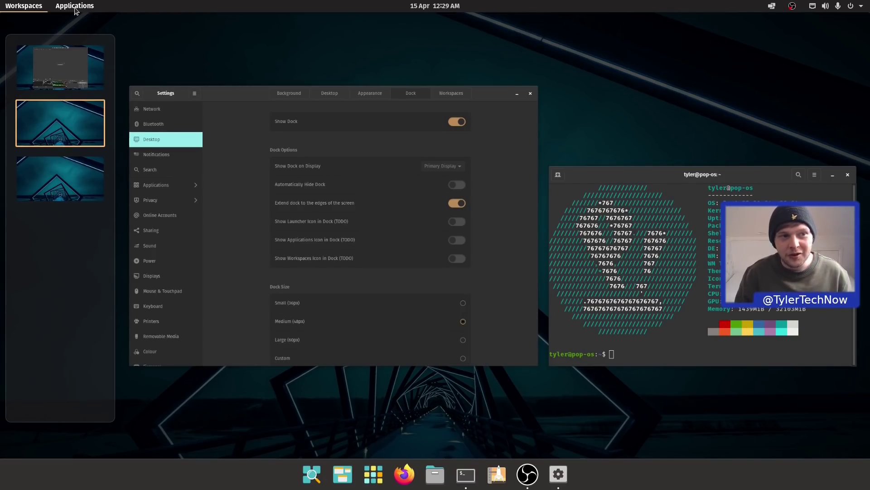
click(75, 7)
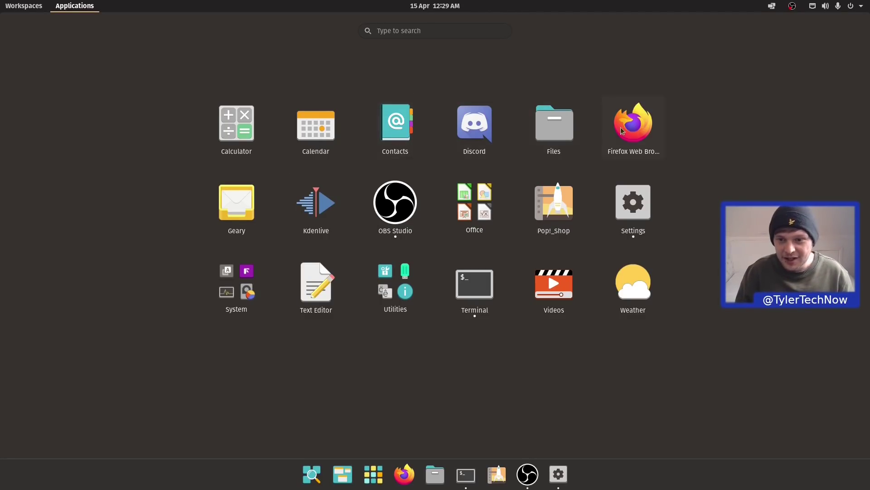
- Search 'fire' and clear it, drop Terminal into the System folder, and close the grid
click(408, 33)
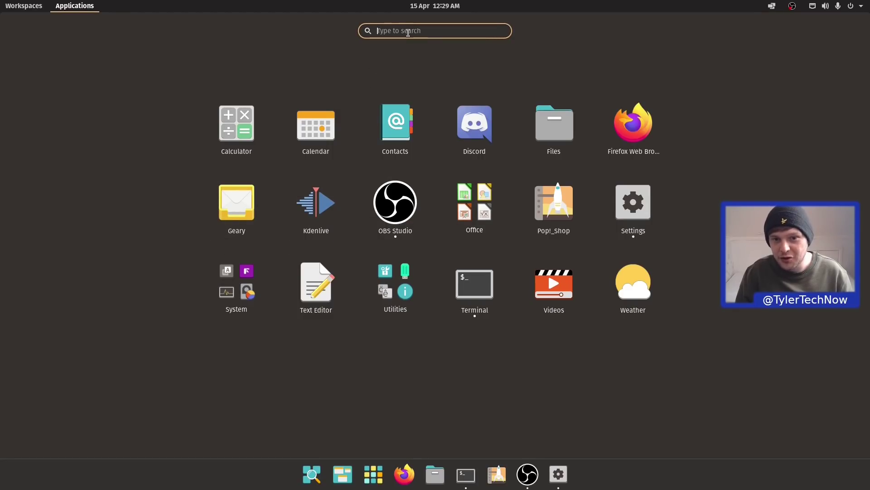
text(fire)
key(BackSpace)
key(BackSpace)
key(BackSpace)
key(BackSpace)
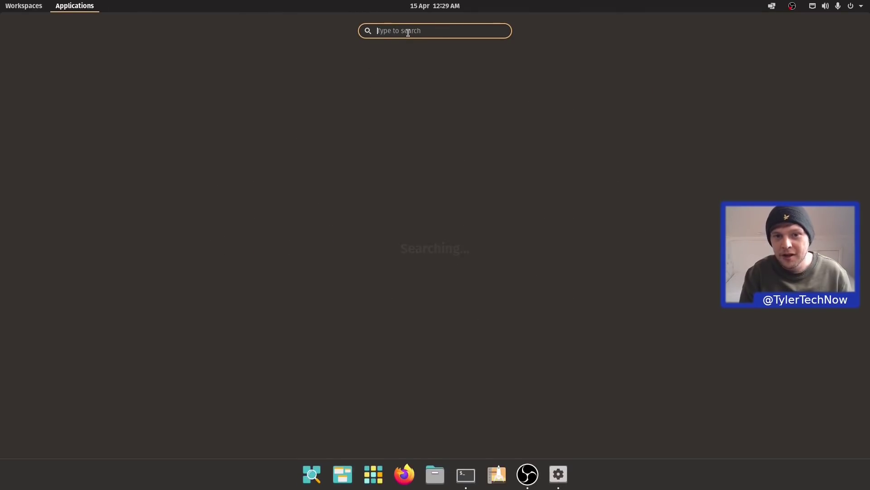
drag(471, 291, 232, 290)
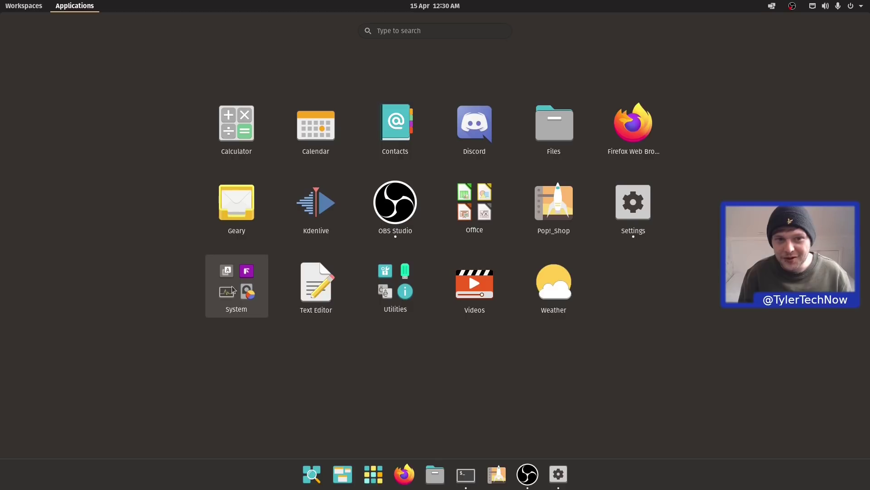
click(87, 6)
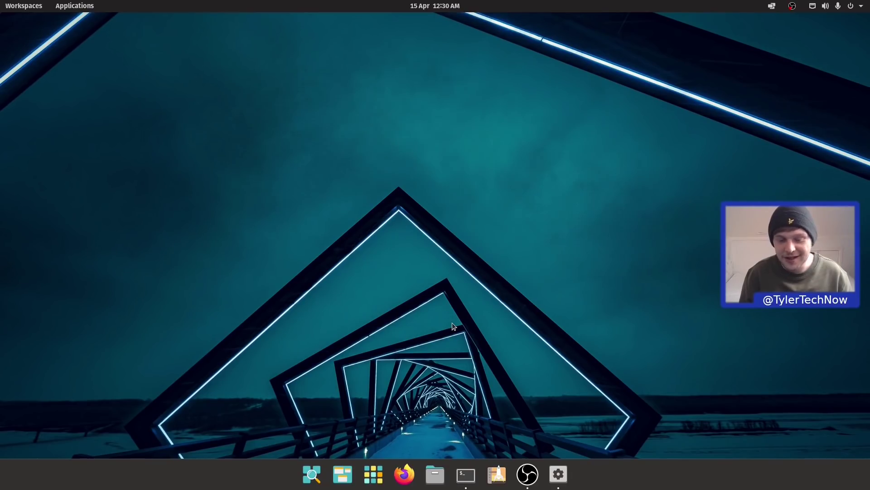
- Open Files on Home maximized, then bring up the Settings dock icon's menu
click(434, 474)
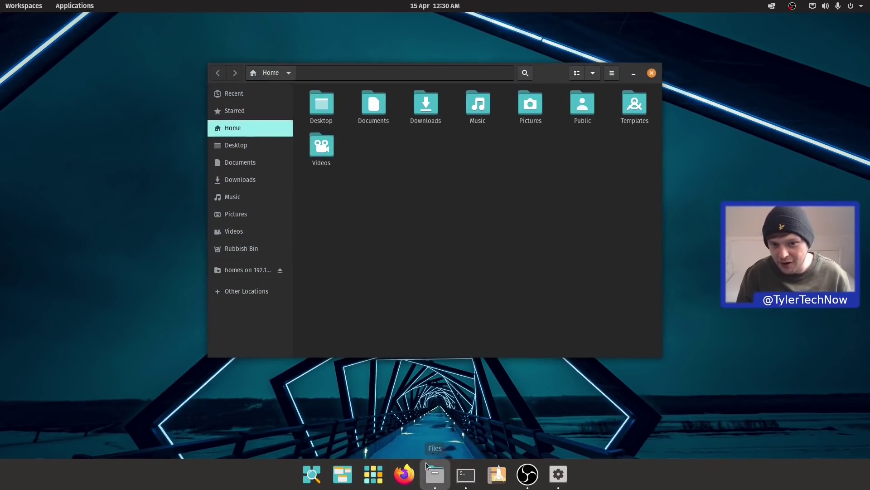
double_click(551, 70)
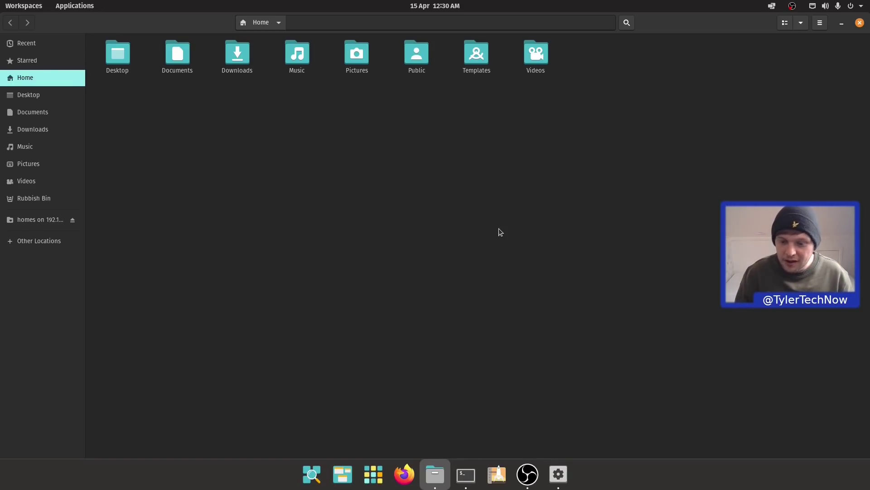
right_click(558, 474)
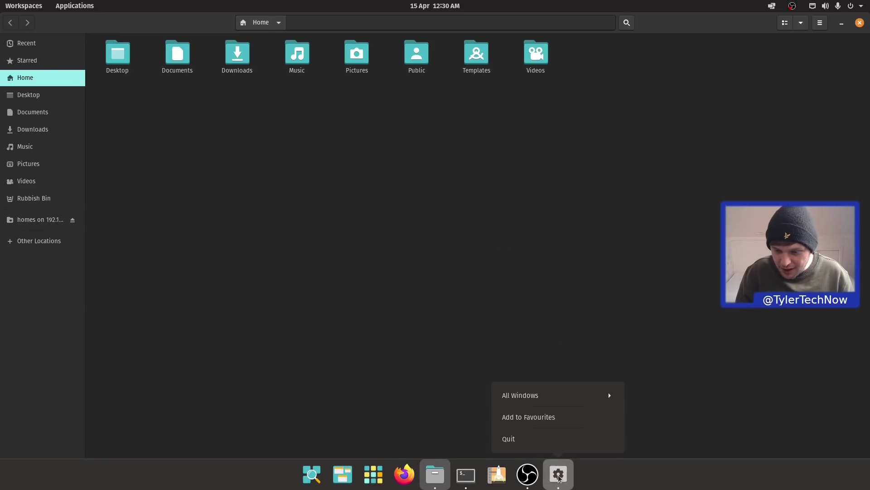
- Add Settings to dock favourites, check OBS's dock options, and unmaximize the Files window
click(519, 417)
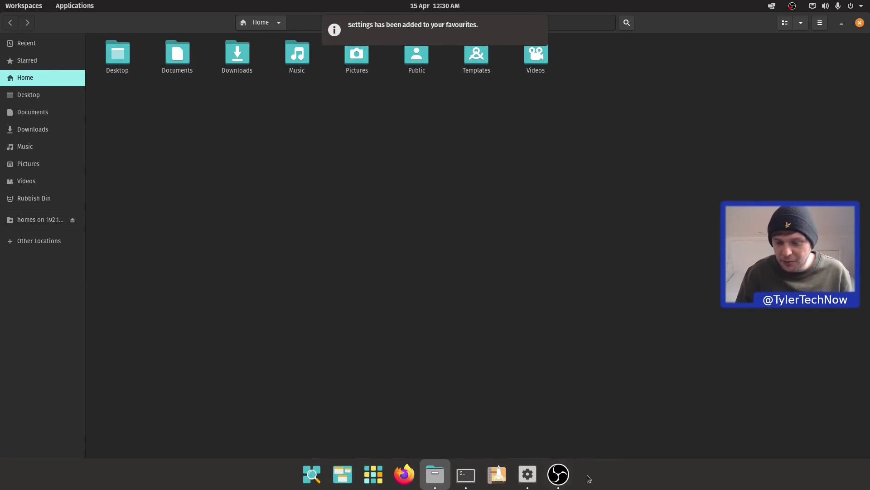
right_click(562, 476)
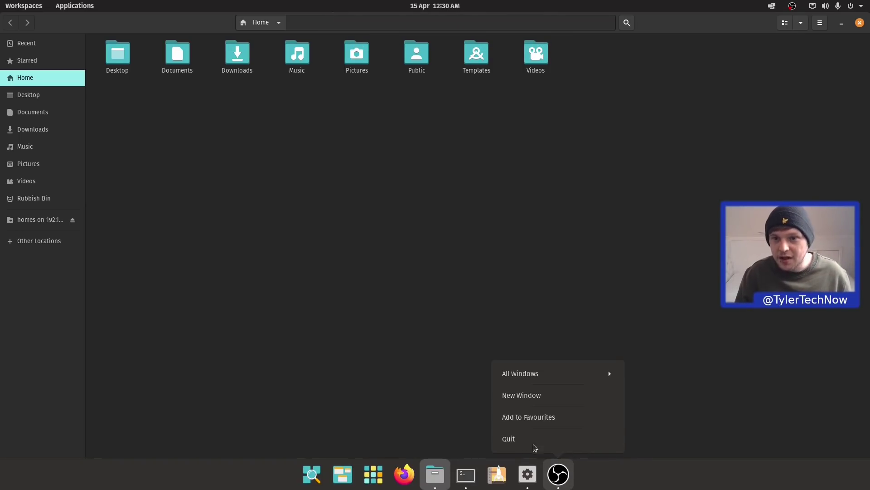
click(476, 218)
double_click(684, 26)
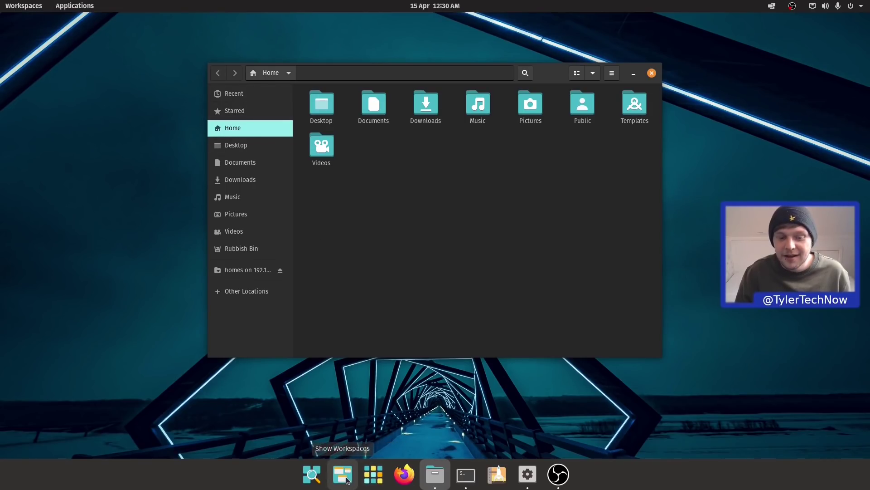
- Try the dock launcher and the Super+D workspaces overview, closing each with Escape
click(311, 474)
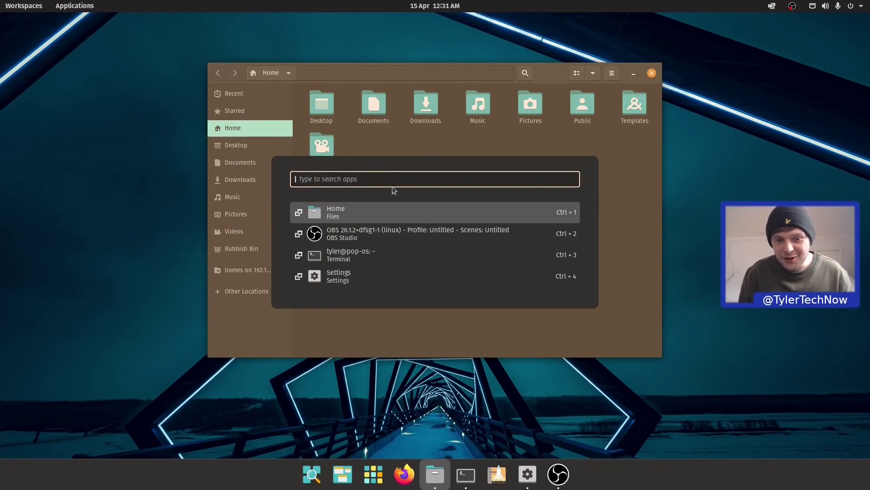
key(Escape)
key(super+d)
key(Escape)
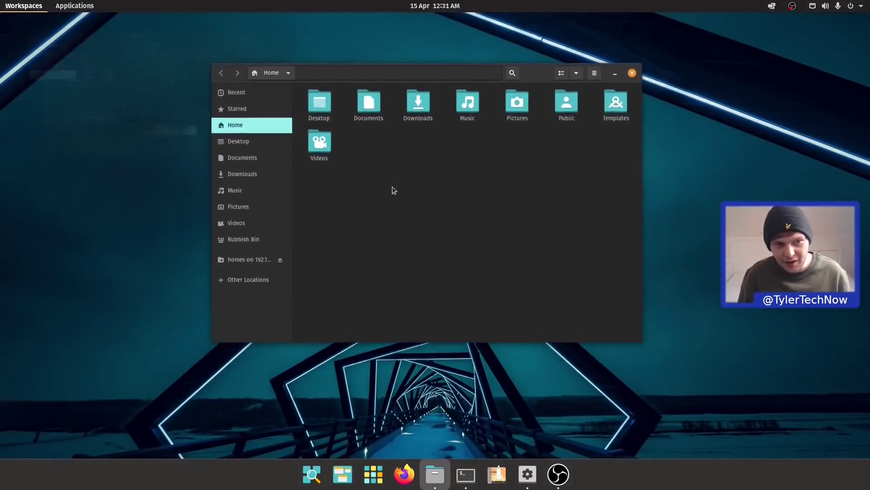
- Switch to the Home Files window from the launcher's open-window list, then reopen the launcher
click(312, 475)
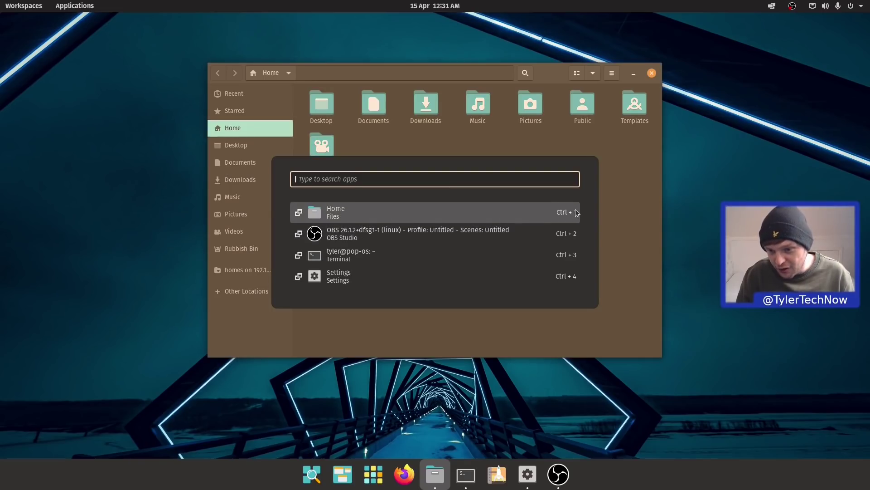
click(350, 213)
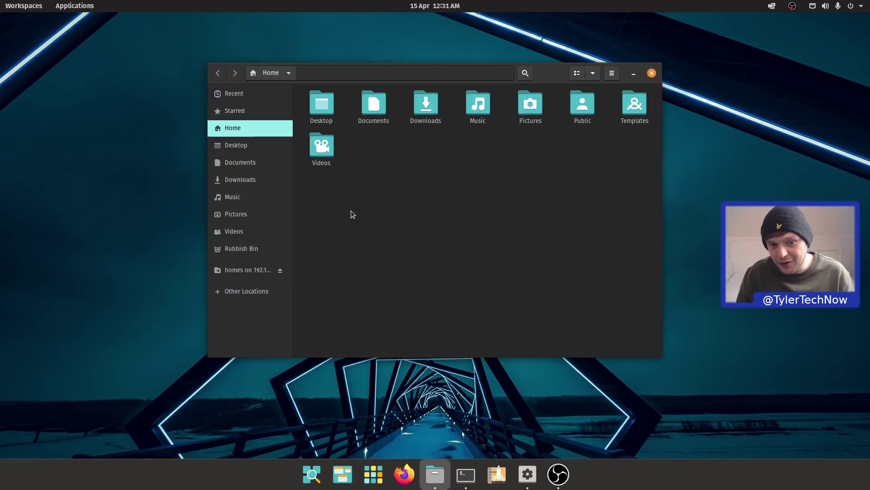
click(315, 473)
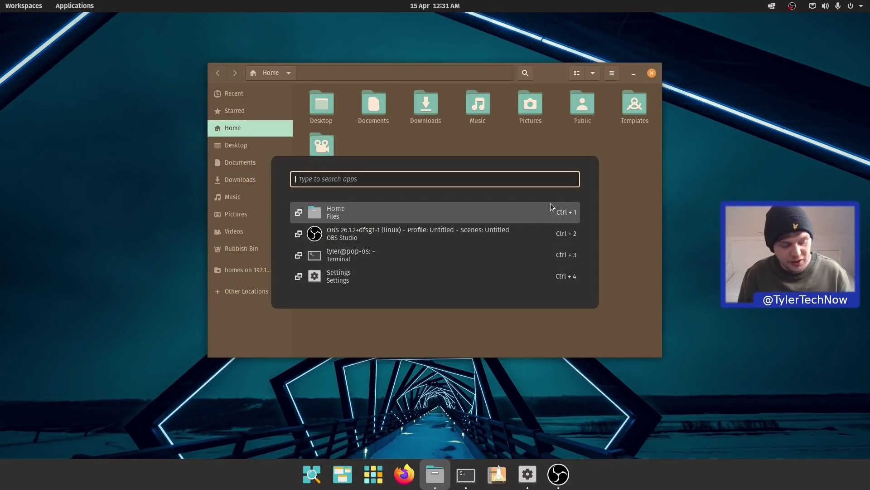
- Switch to Settings with Ctrl+4, then to OBS Studio via the launcher
key(ctrl+4)
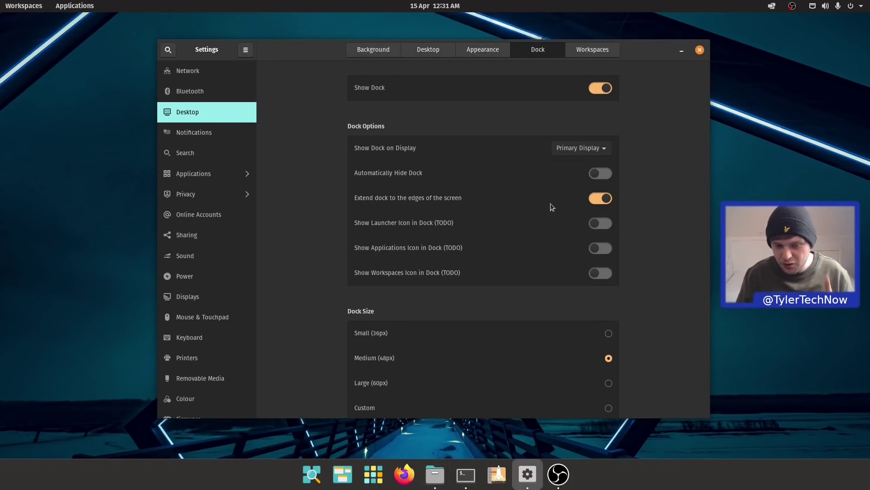
click(312, 473)
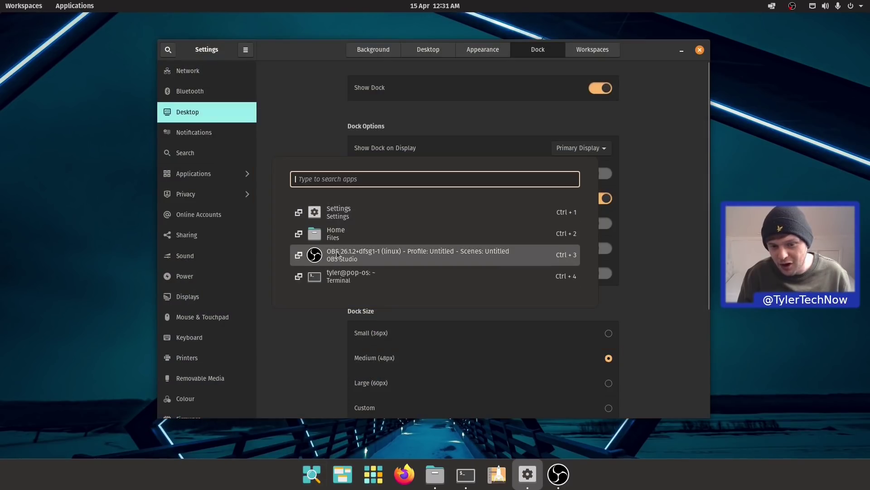
click(452, 255)
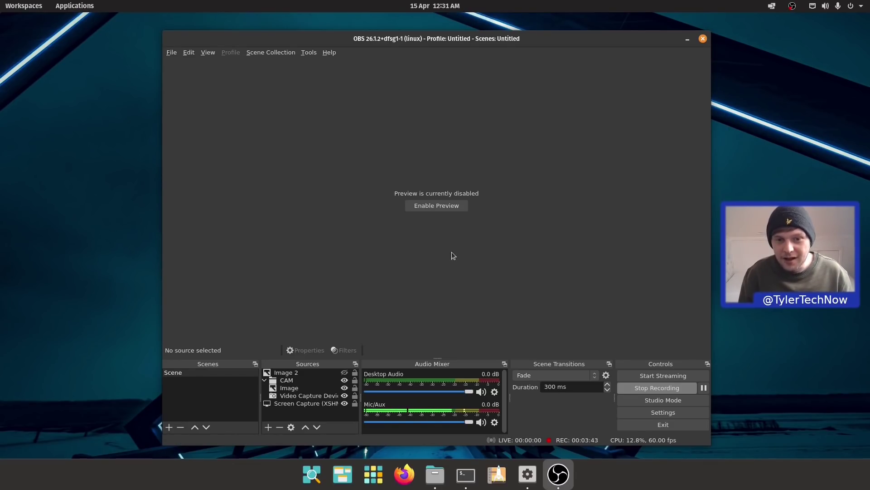
- Go to the empty third workspace, then bring Settings forward on its Dock page
click(23, 5)
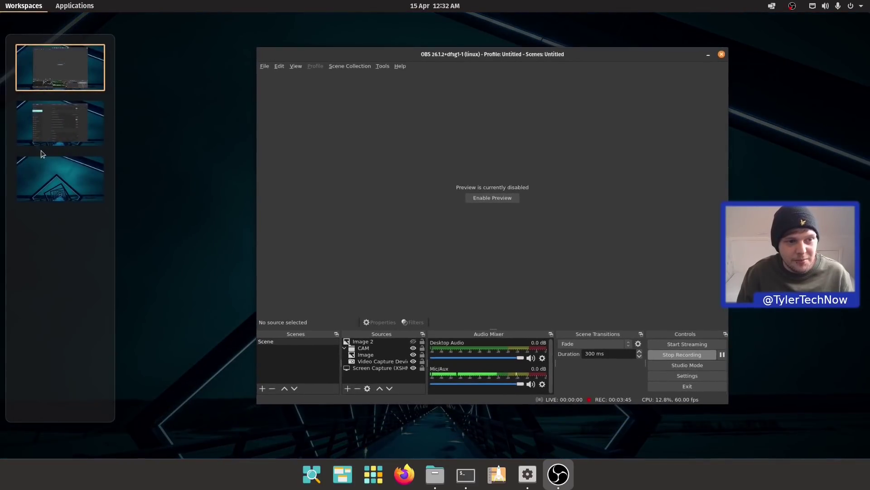
click(42, 174)
click(376, 279)
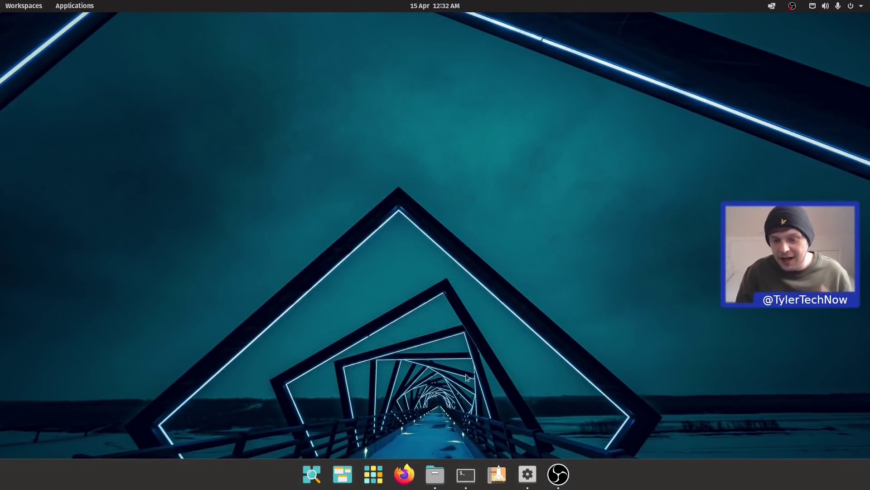
click(527, 473)
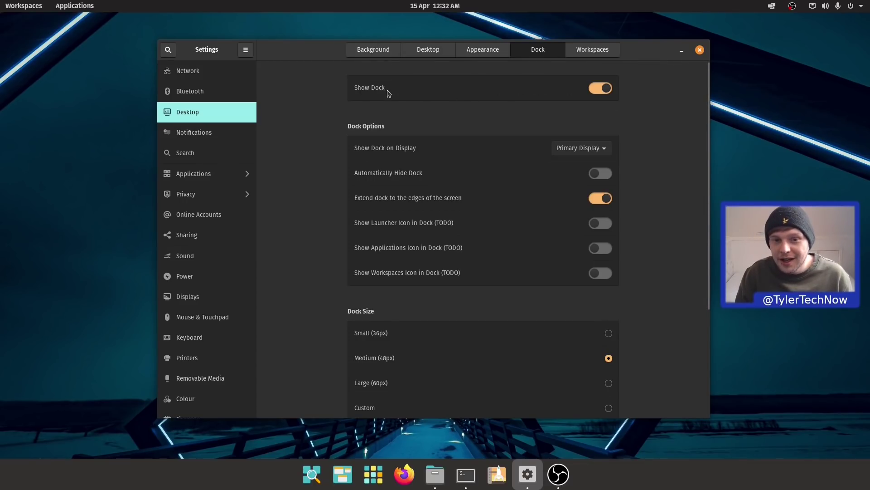
- Toggle Show Dock off and back on, and keep the dock on Primary Display
click(600, 89)
drag(605, 47, 620, 72)
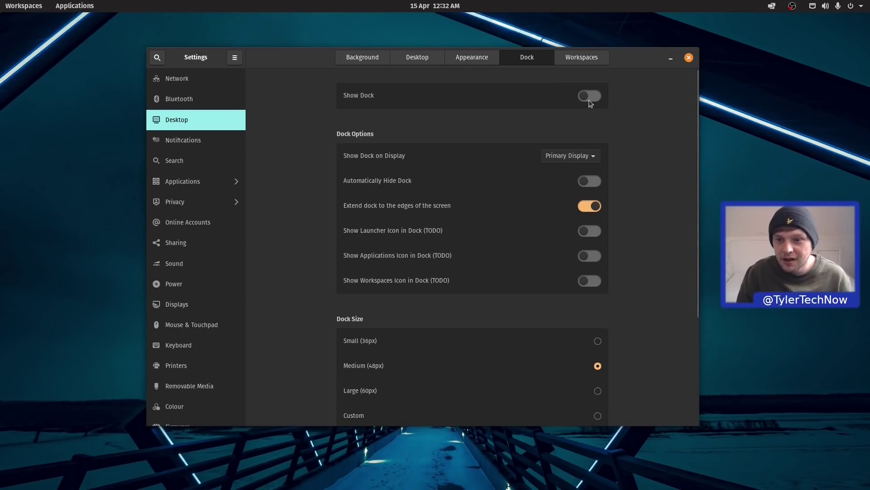
click(589, 97)
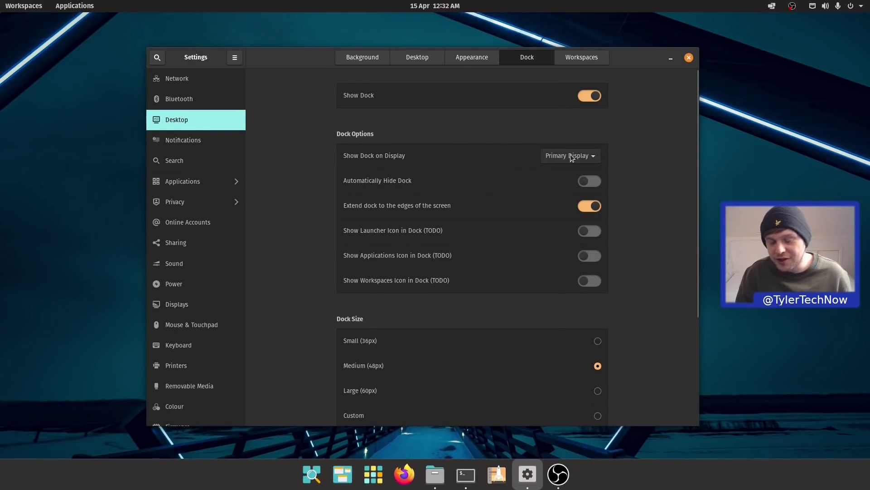
click(584, 156)
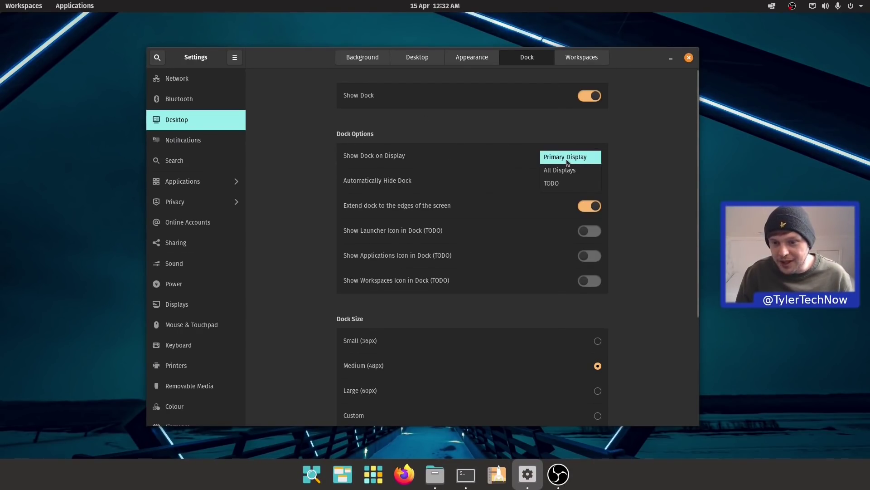
click(661, 168)
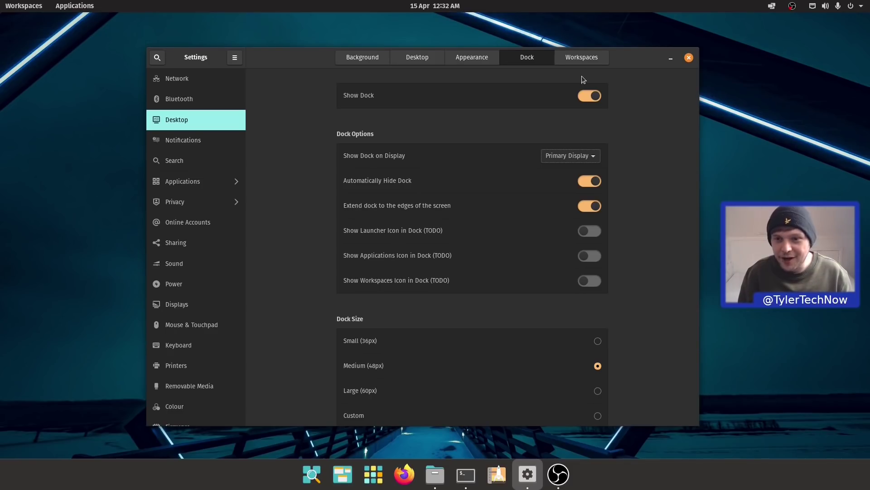
- Switch off the Automatically Hide Dock toggle after repositioning the Settings window
double_click(626, 59)
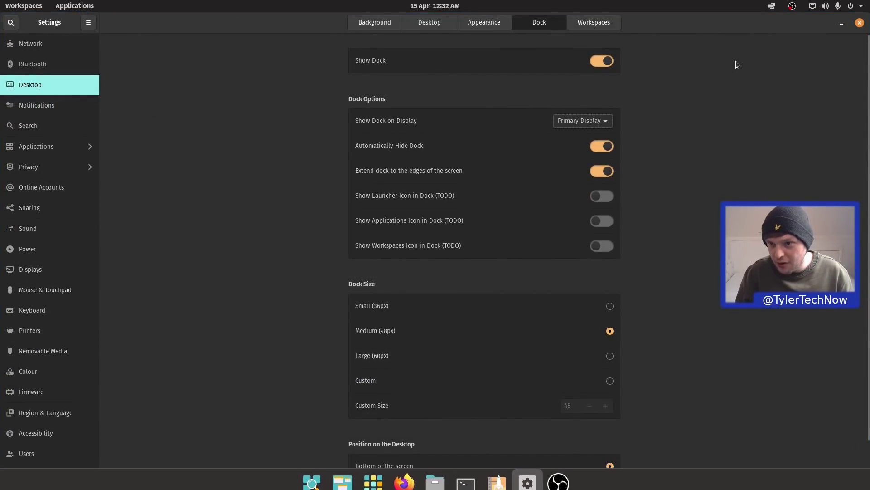
double_click(717, 28)
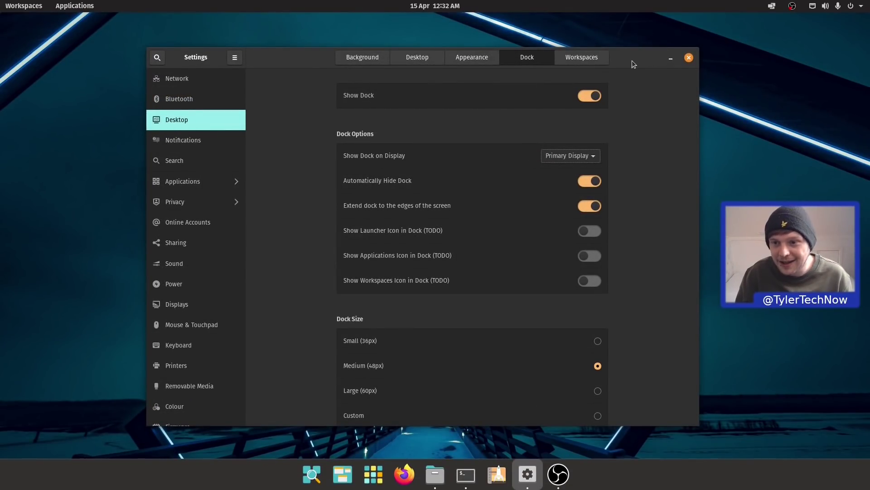
mouse_move(632, 61)
mouse_down()
mouse_move(634, 201)
mouse_move(637, 57)
mouse_up()
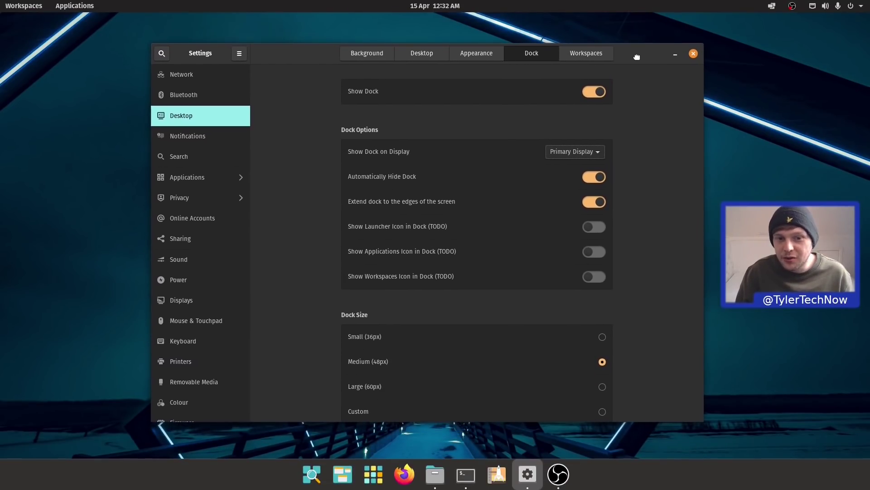
click(594, 178)
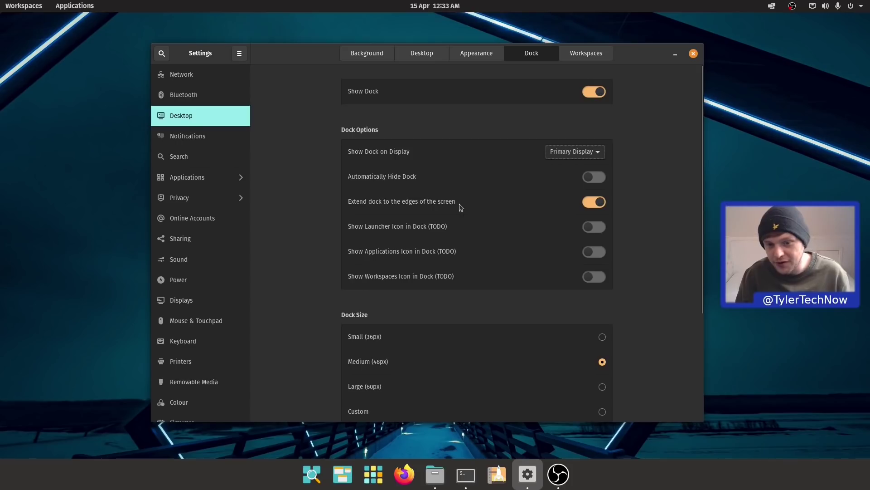
- Switch off 'Extend dock to the edges of the screen' and scroll down to the Dock Size options
click(590, 201)
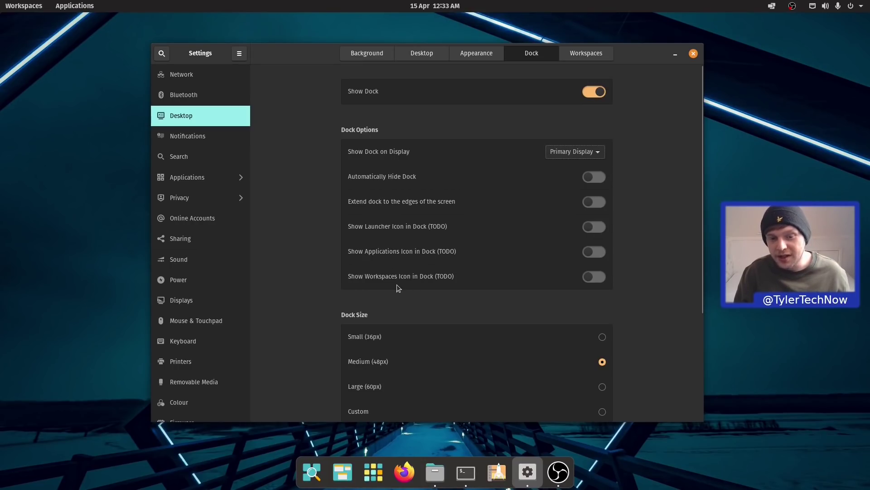
scroll(701, 201, down, 1)
drag(701, 200, 683, 352)
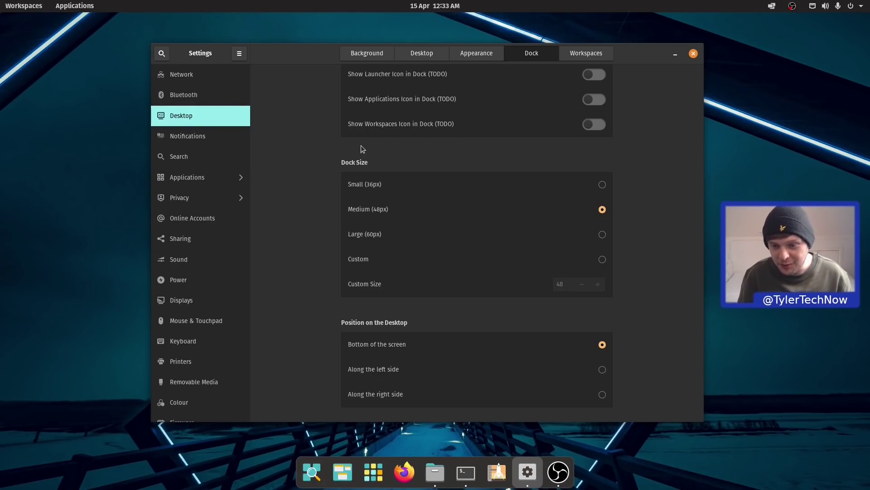
- Try the Small (36px) and Large (60px) dock sizes, then set a Custom size of 28
click(602, 185)
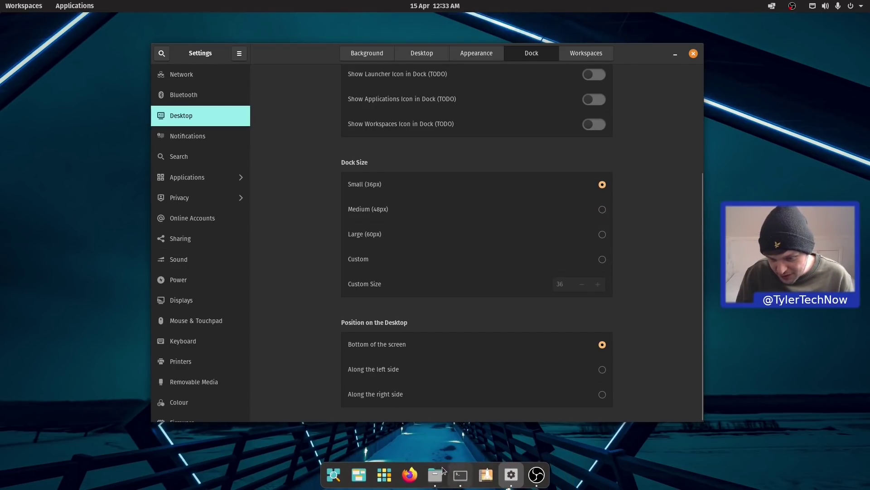
click(603, 236)
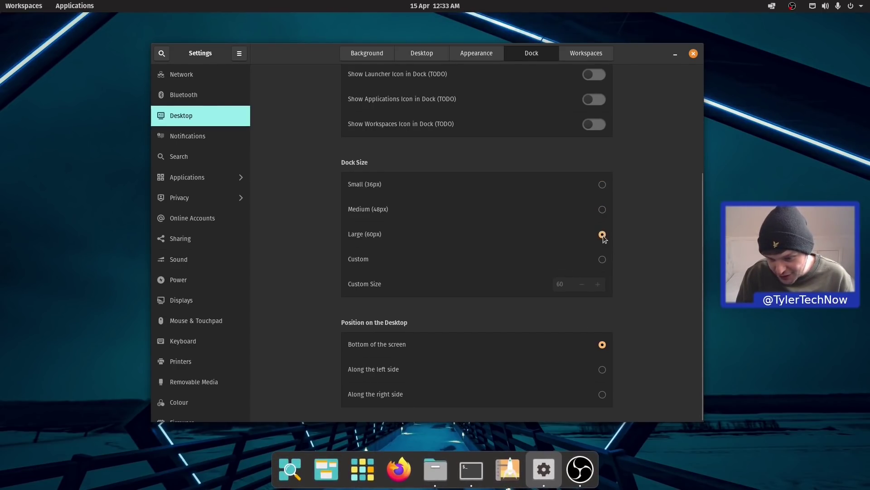
click(602, 259)
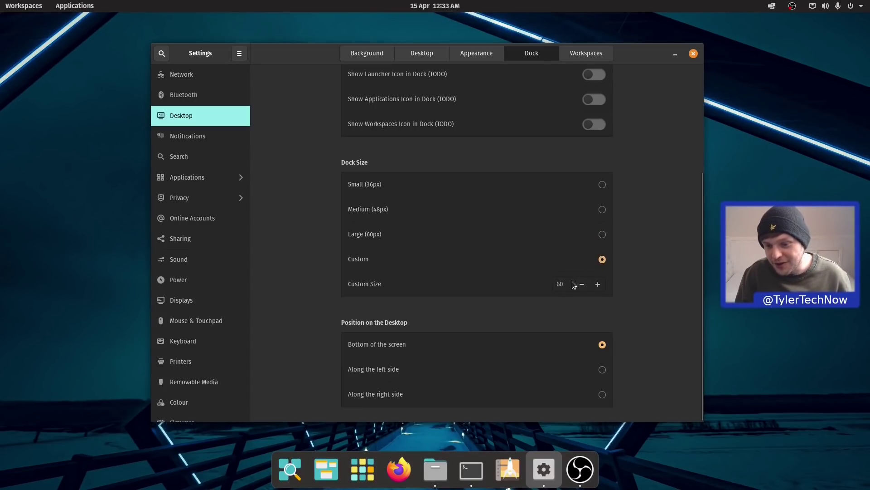
drag(564, 284, 551, 281)
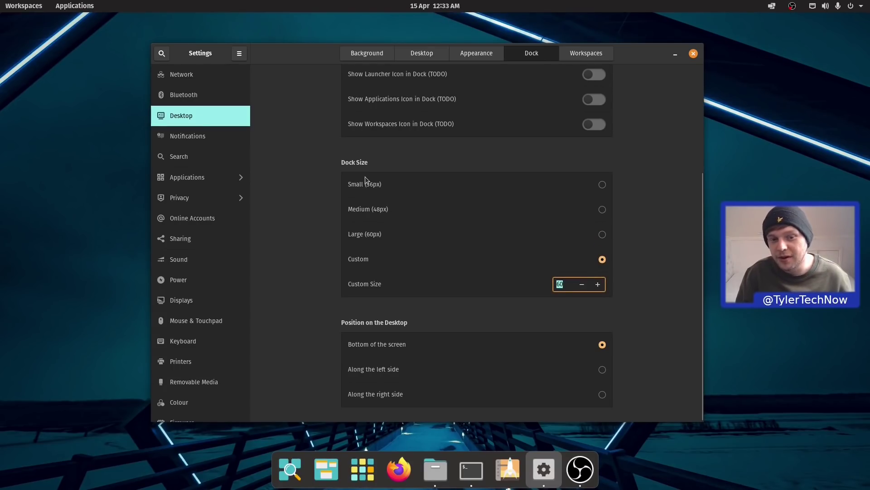
text(28)
key(Return)
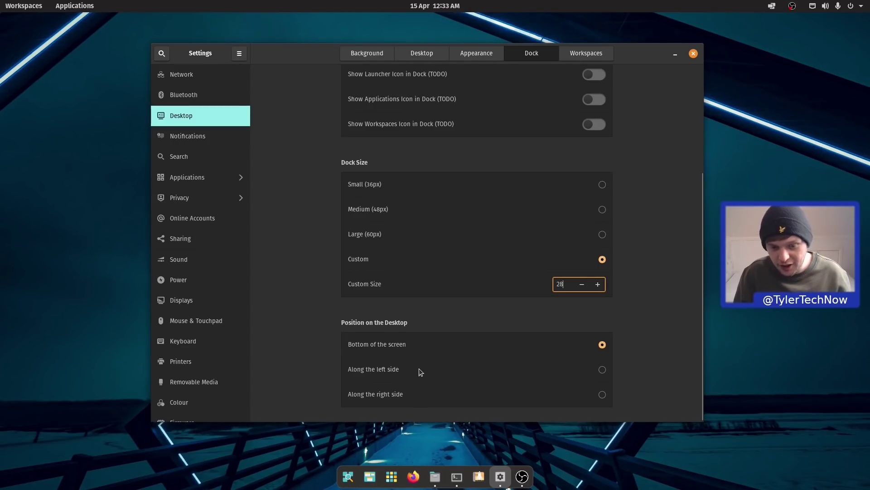
- Place the dock along the left side, and toggle Automatically Hide Dock on then off
click(601, 369)
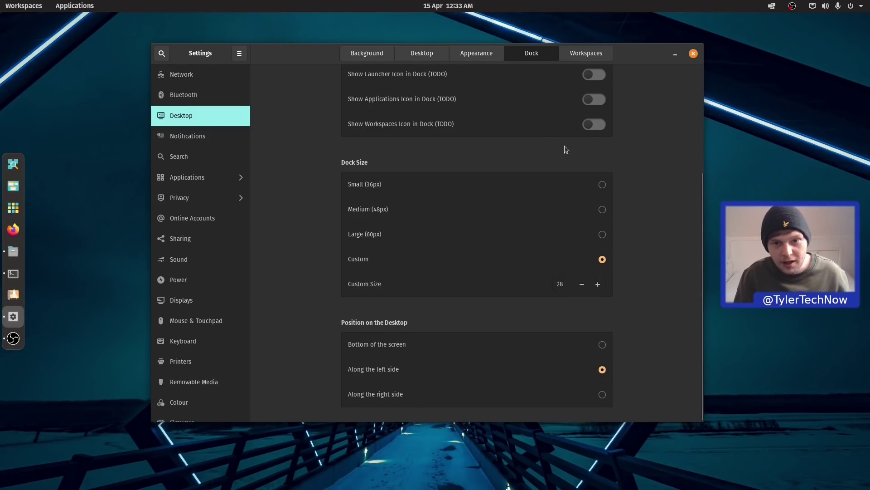
double_click(637, 56)
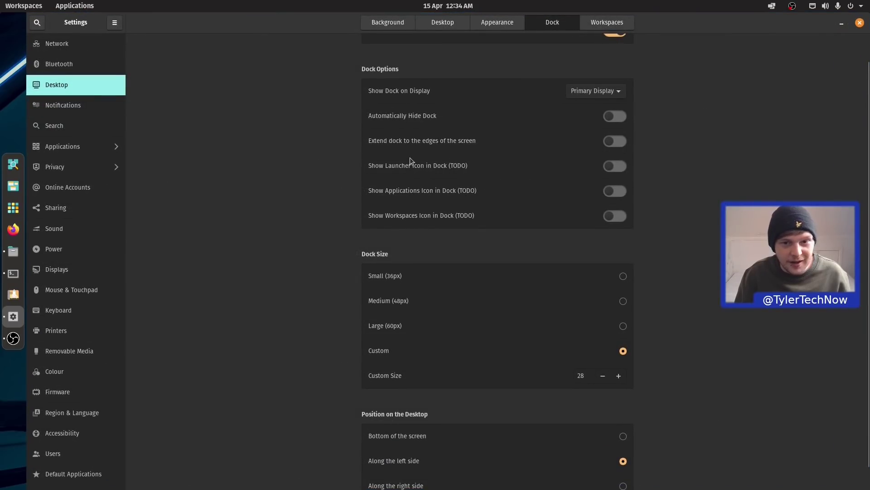
scroll(463, 194, up, 1)
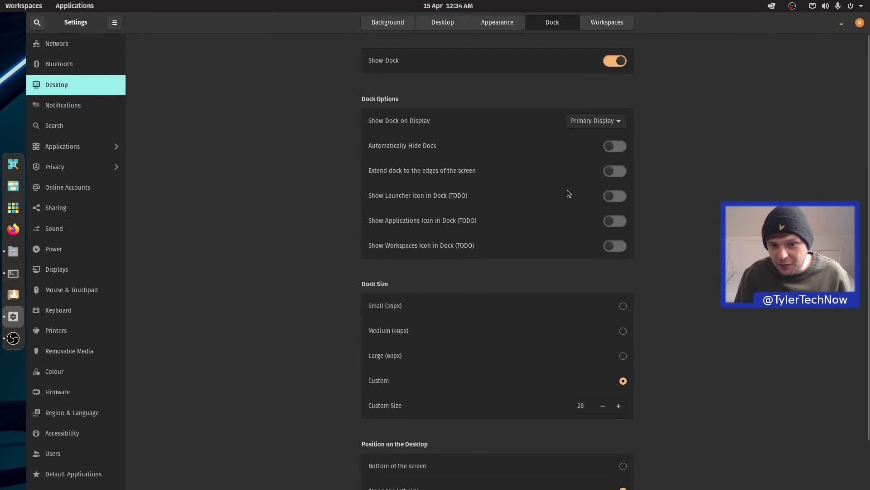
click(608, 147)
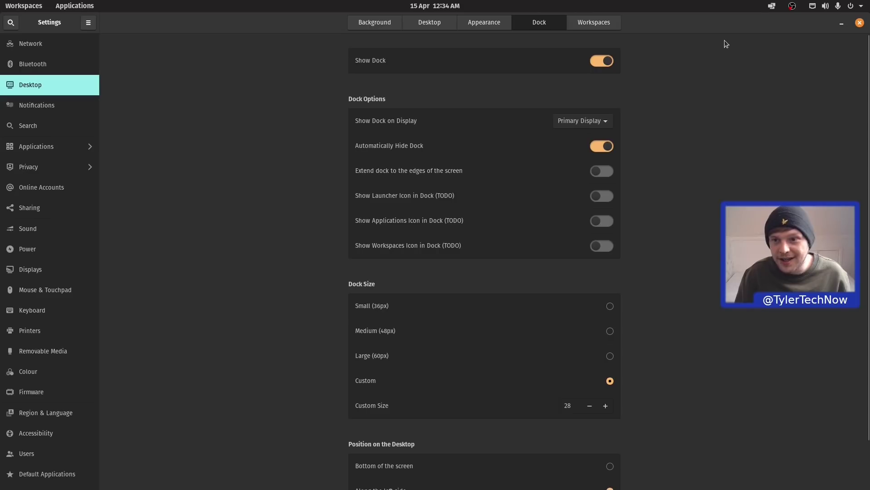
click(606, 146)
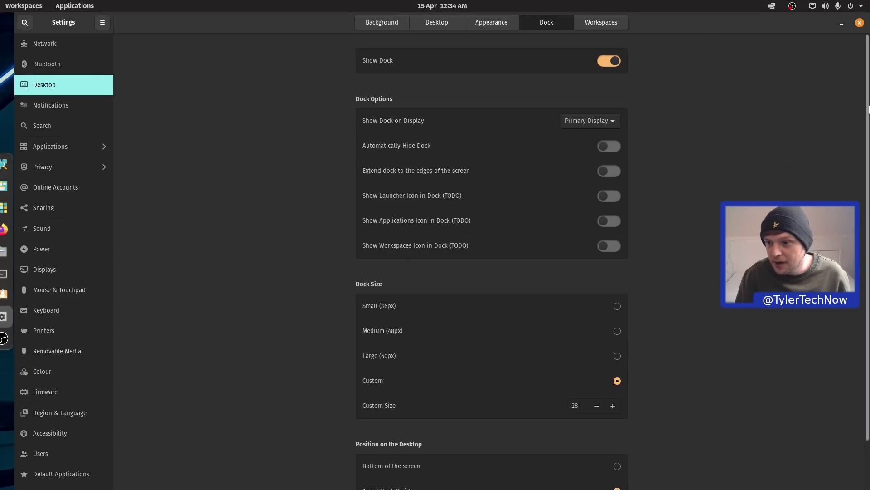
- Try the right screen edge, then position the dock at the bottom of the screen
scroll(736, 322, down, 2)
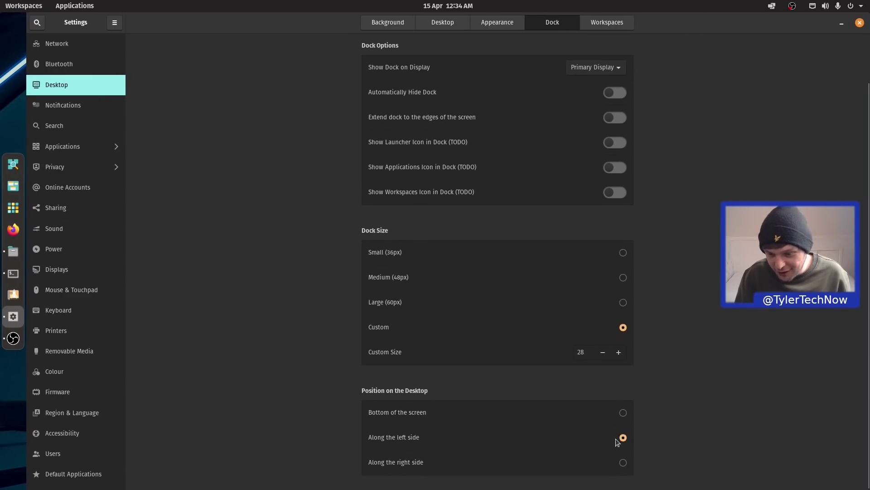
click(624, 461)
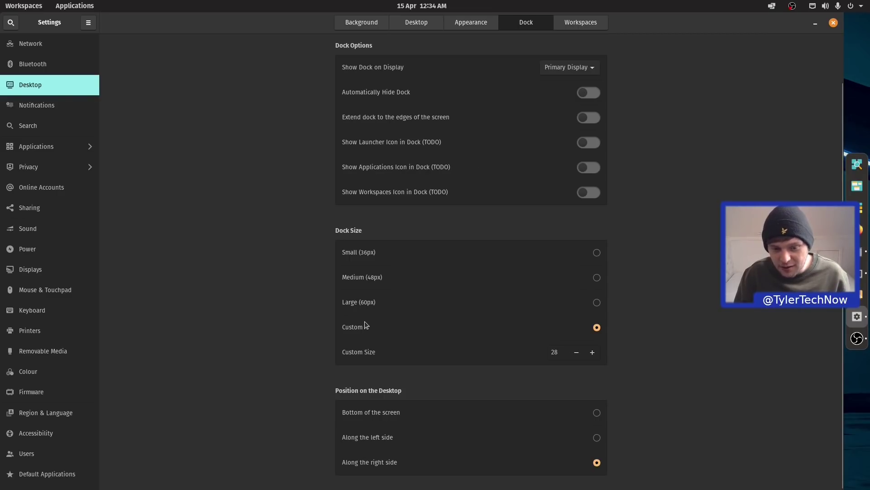
click(597, 413)
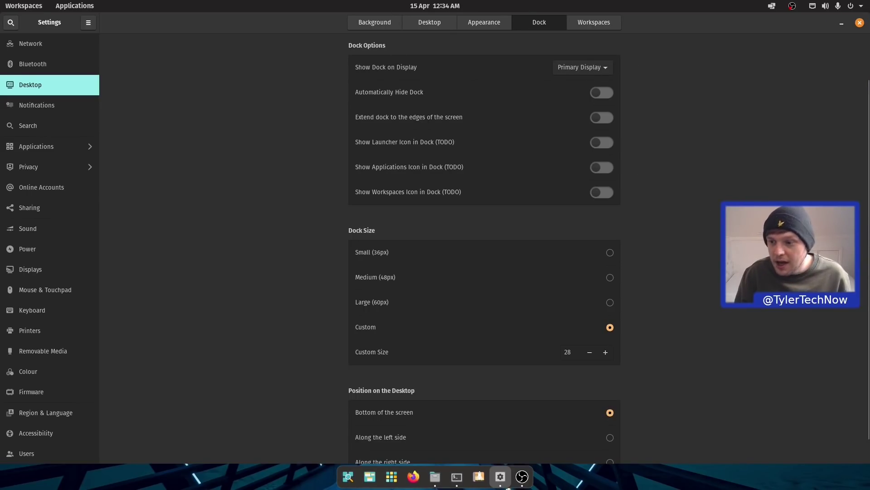
scroll(869, 274, down, 1)
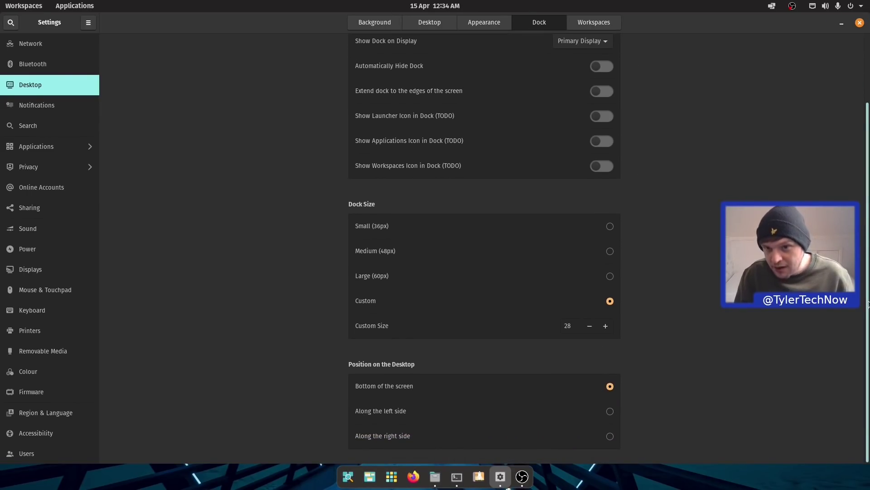
scroll(867, 299, up, 3)
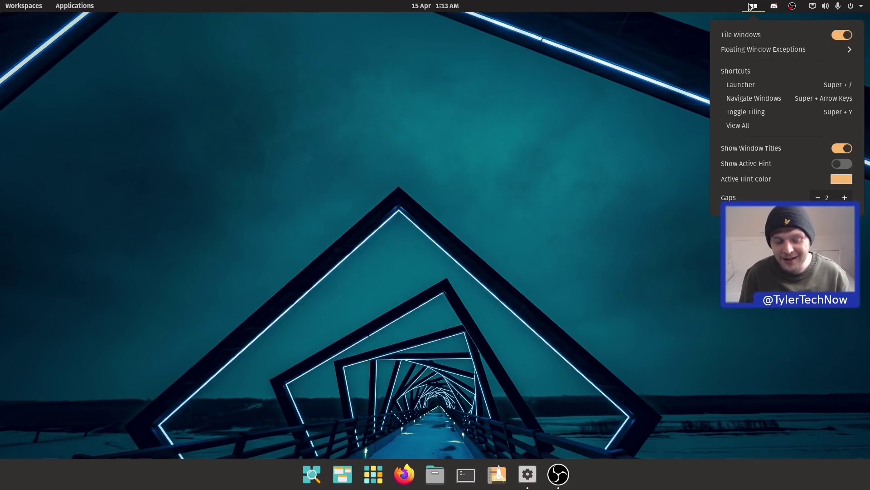
- Launch Files from the launcher search 'file'
click(524, 105)
key(super+slash)
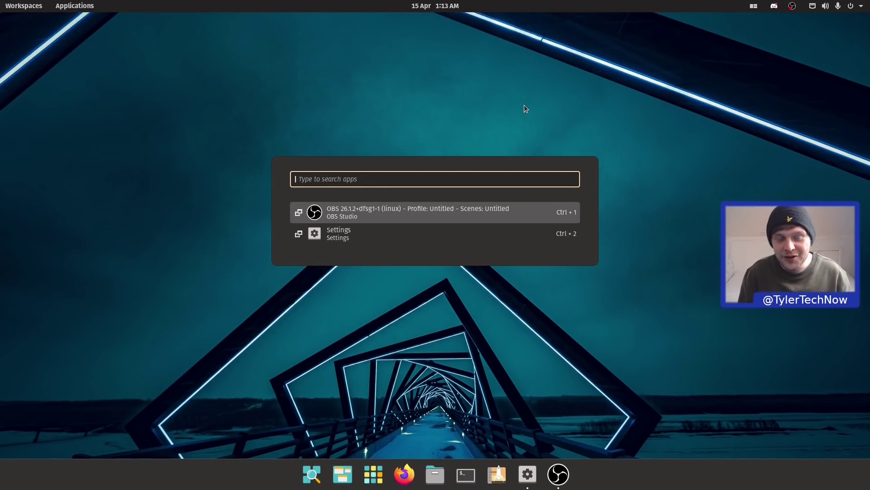
text(file)
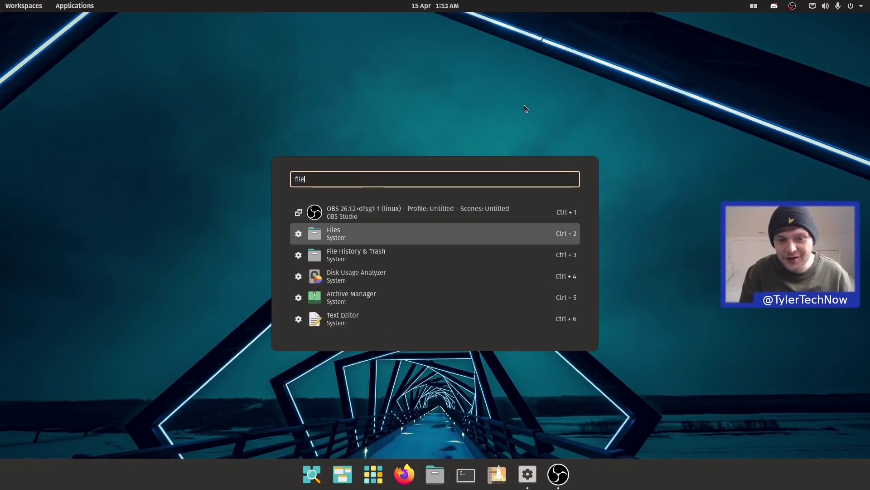
key(Return)
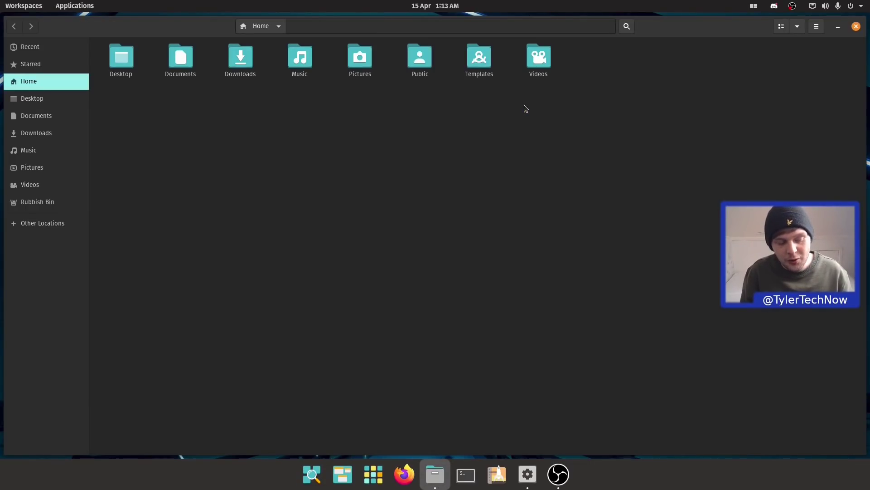
- Launch Firefox from the launcher search 'fire' so it tiles beside Files
key(super)
text(fire)
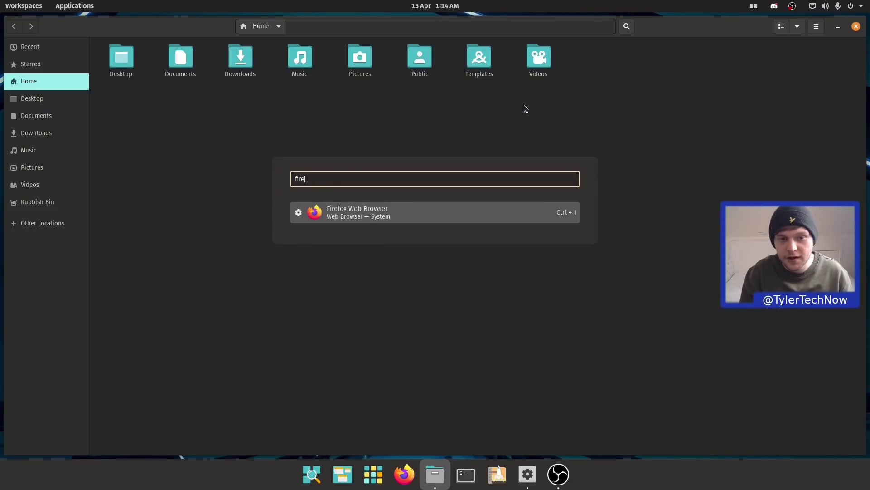
key(Return)
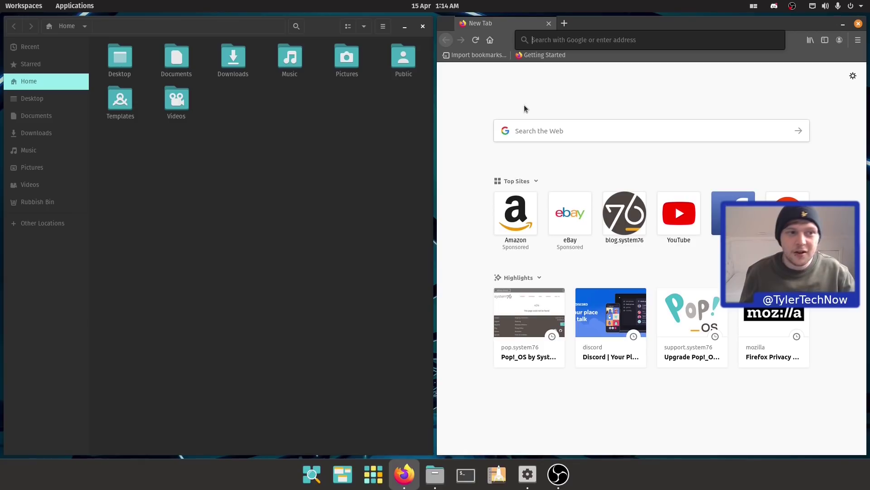
- Switch to the workspace holding Settings, view the Workspaces page, then return to Dock settings
click(23, 3)
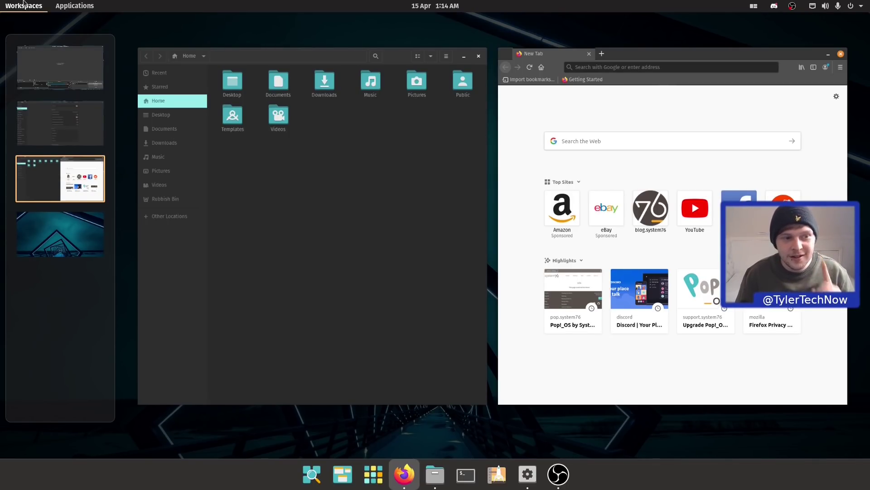
click(41, 115)
click(360, 138)
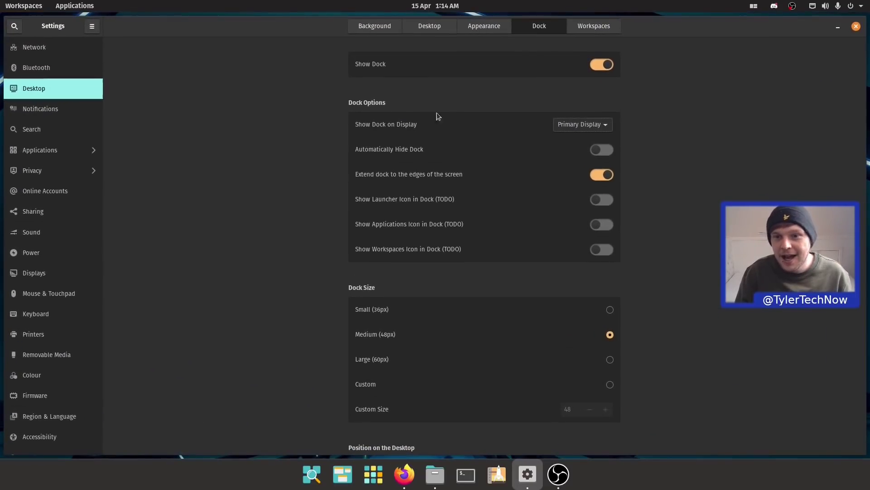
click(582, 27)
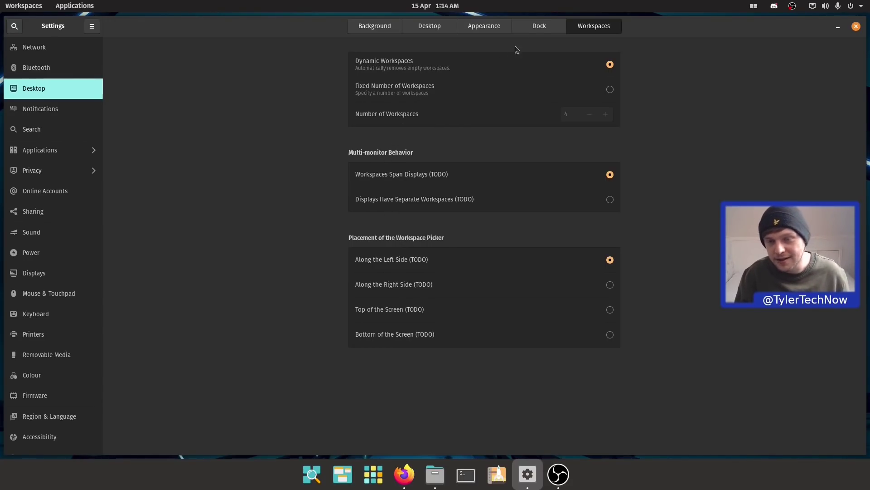
click(543, 29)
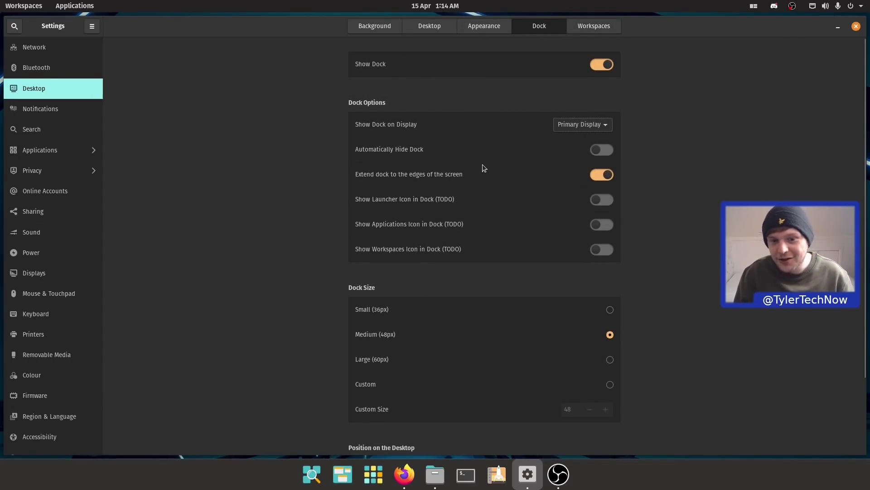
- Turn on Automatically Hide Dock, then search the launcher for 'disk' and dismiss it
click(597, 151)
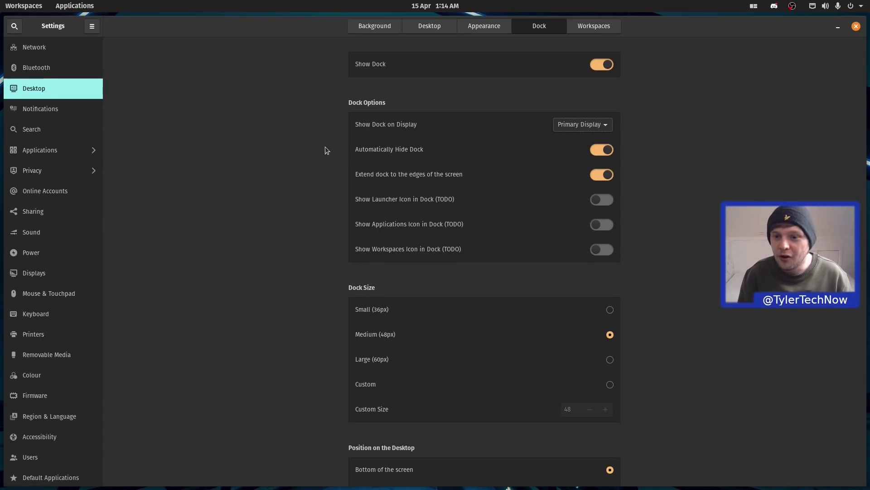
key(super)
text(disk)
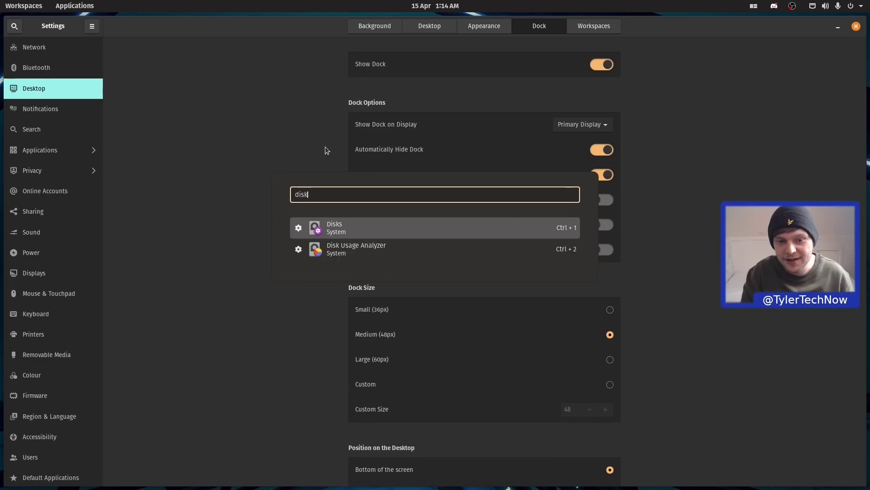
key(Return)
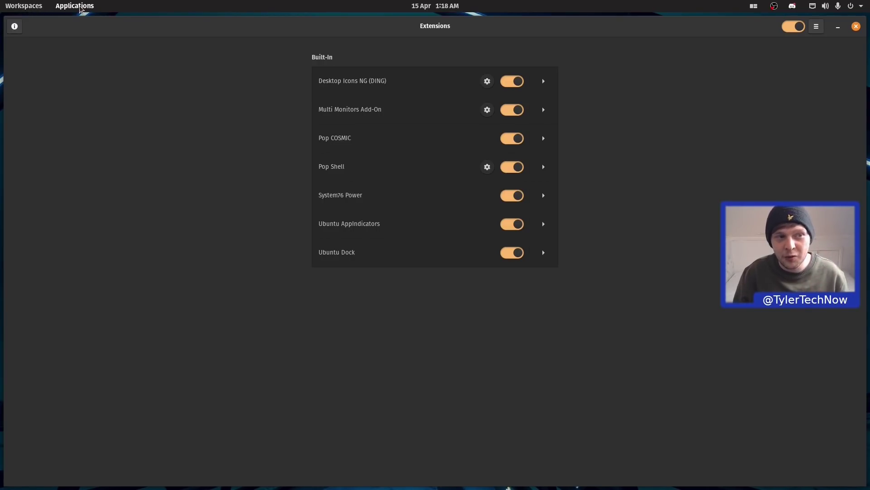
- Disable the Pop COSMIC extension and open the Activities overview
mouse_move(359, 488)
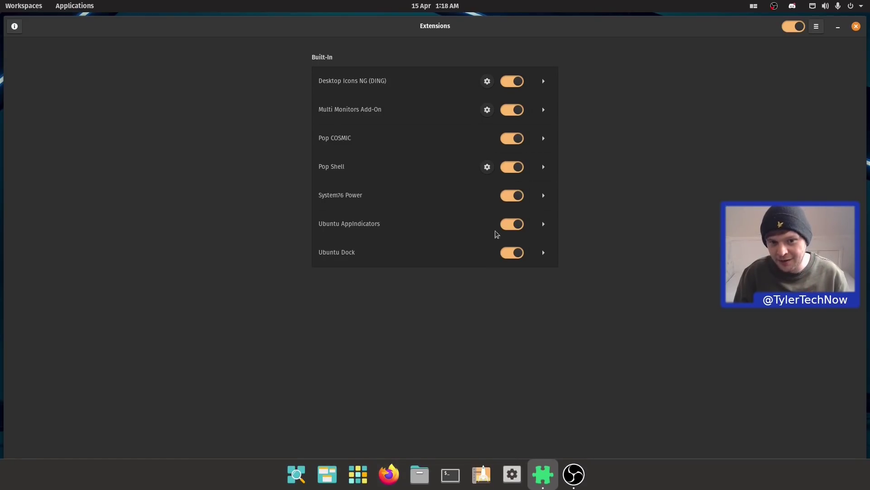
click(514, 141)
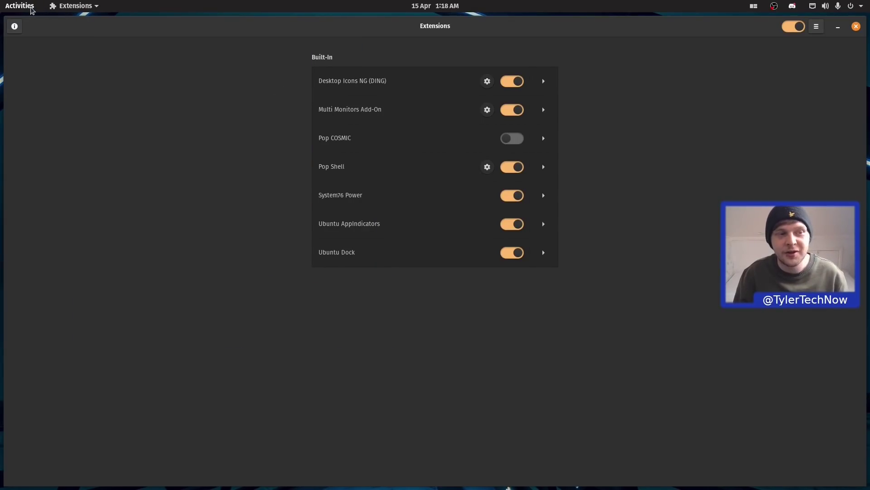
click(30, 10)
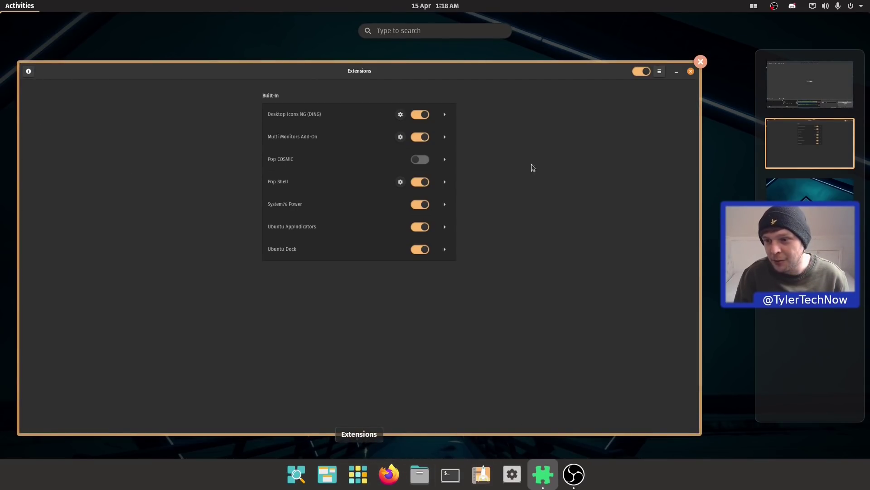
- Open Settings from the 'set' search and go to the Desktop > Dock options
text(set)
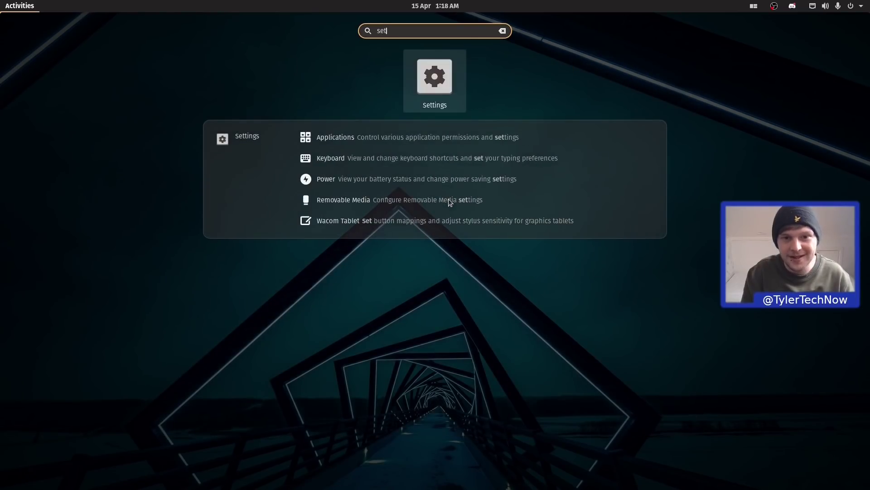
key(Return)
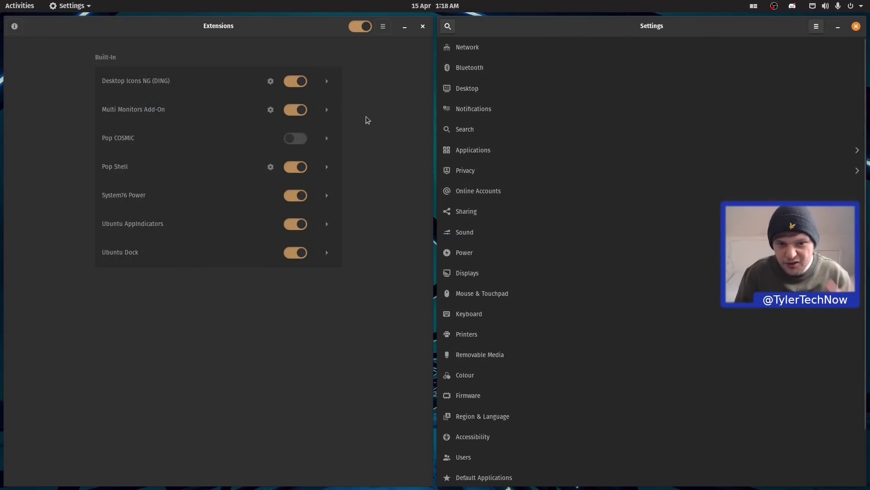
click(471, 88)
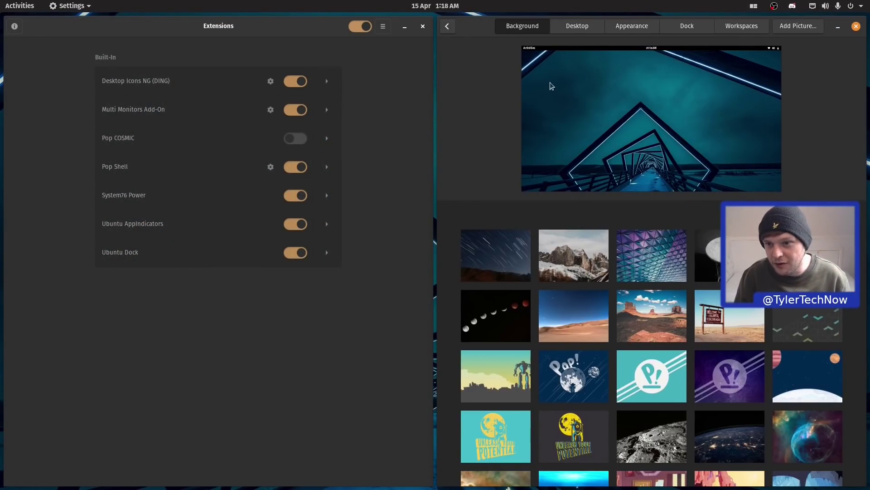
click(685, 30)
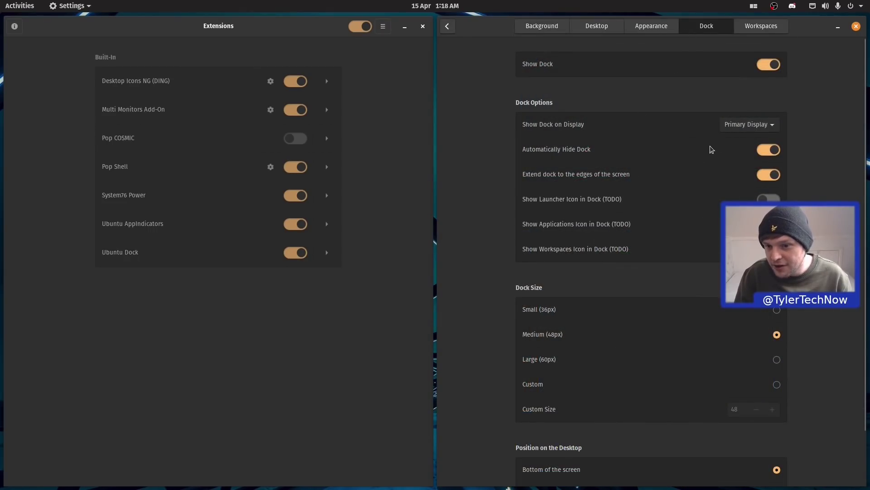
- Toggle Automatically Hide Dock off and back on, then re-enable the Pop COSMIC extension
click(763, 152)
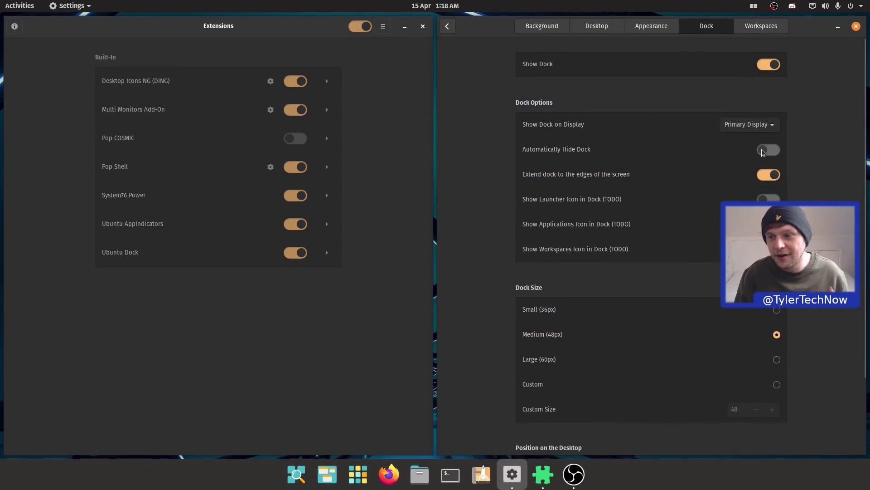
click(764, 151)
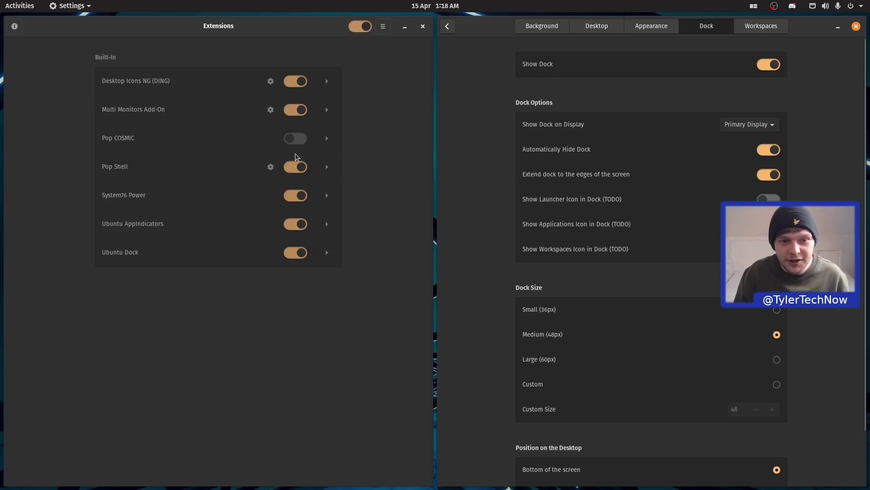
click(301, 140)
click(302, 140)
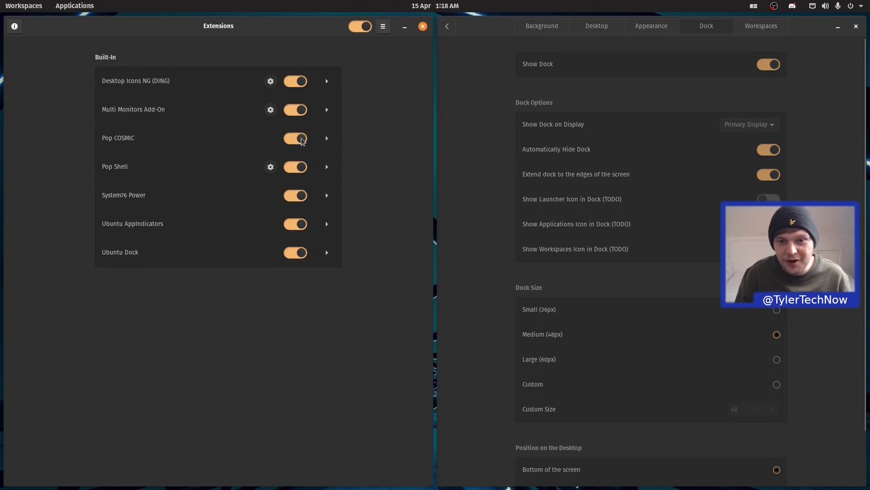